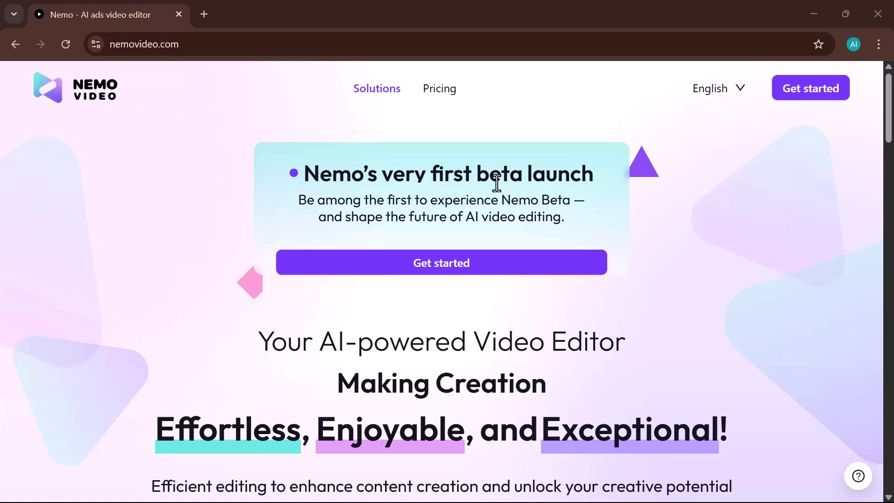
# Step: Scroll through the nemovideo.com homepage down to the footer and back up
pyautogui.scroll(-3, 474, 228)
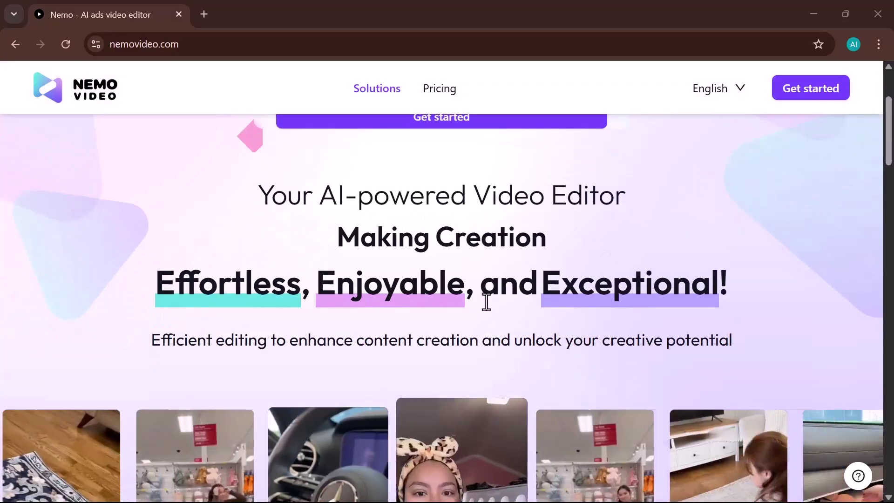
pyautogui.scroll(-2, 536, 312)
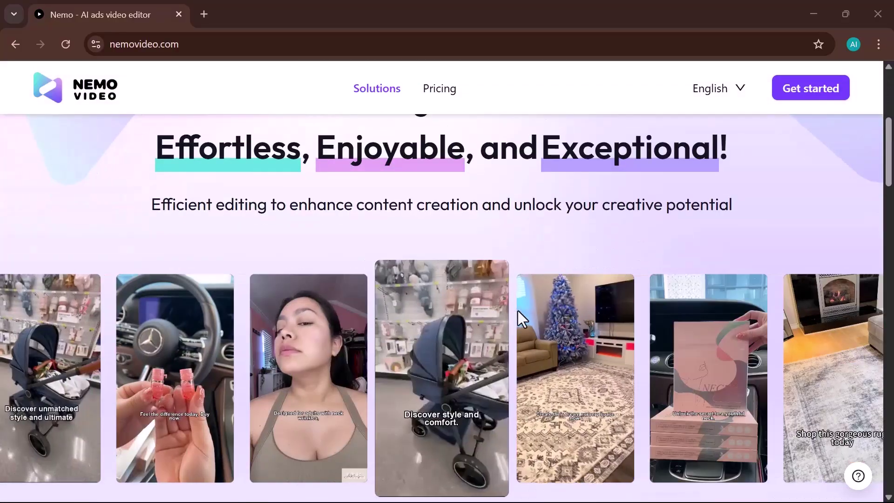
pyautogui.scroll(-2, 518, 311)
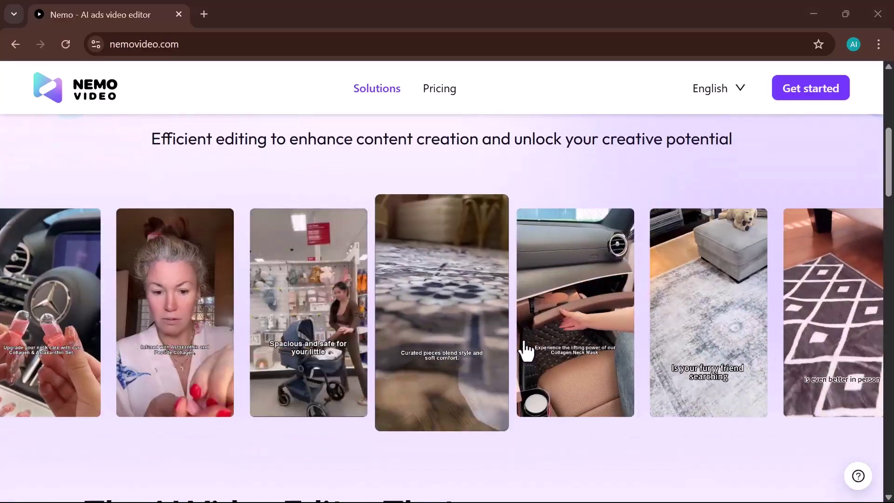
pyautogui.scroll(-1, 536, 345)
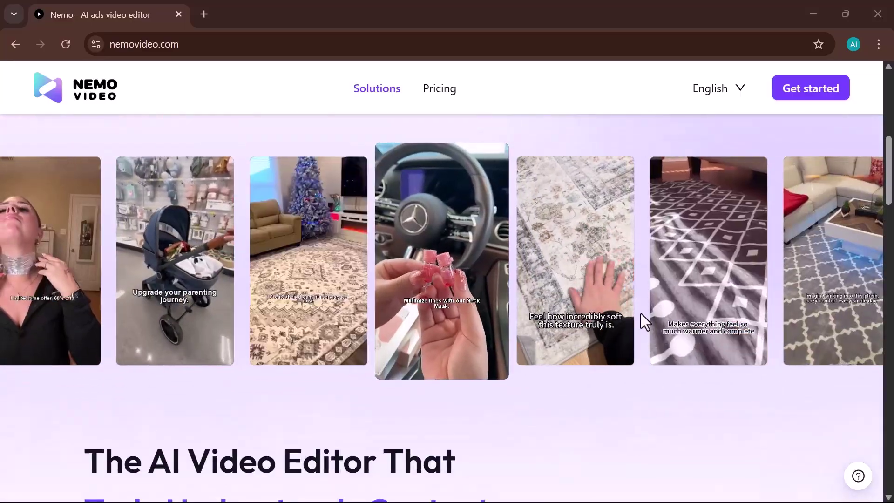
pyautogui.scroll(-3, 641, 314)
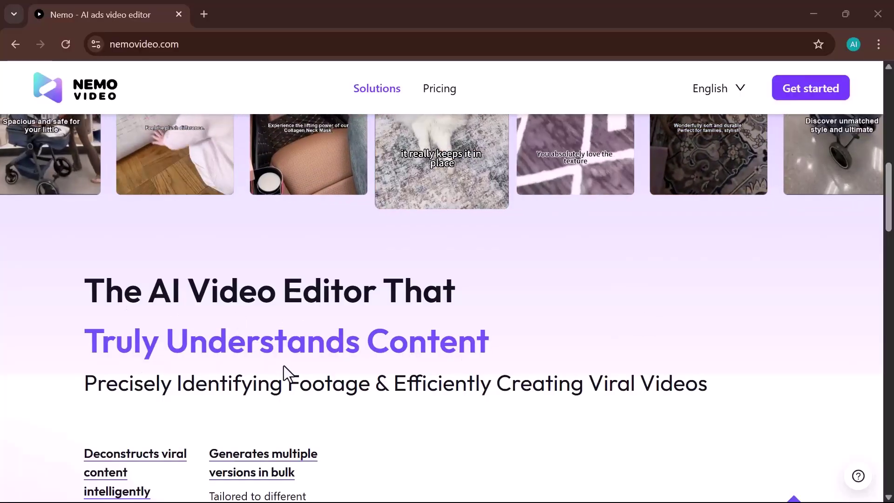
pyautogui.scroll(-3, 284, 365)
pyautogui.scroll(-3, 284, 365)
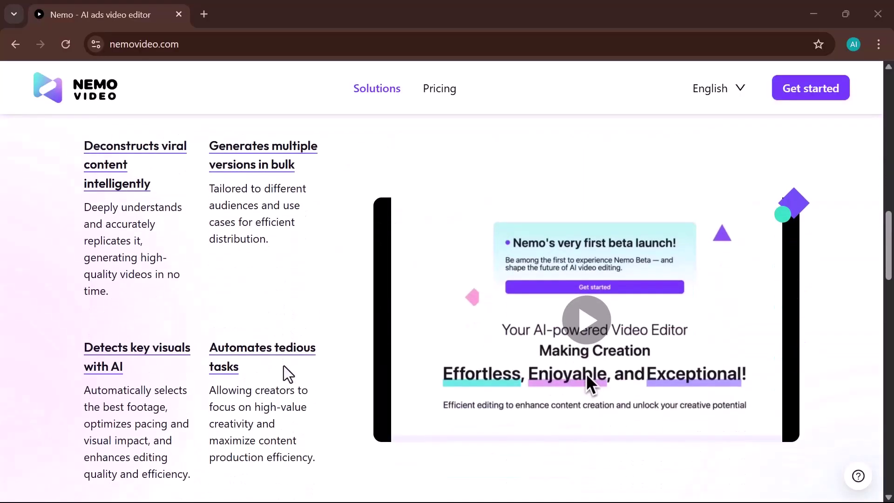
pyautogui.scroll(-4, 283, 366)
pyautogui.scroll(-2, 283, 365)
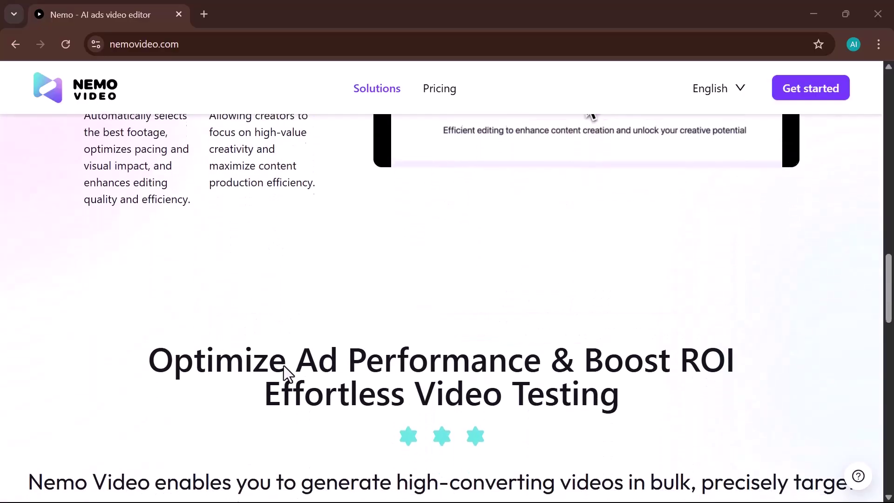
pyautogui.scroll(-4, 283, 365)
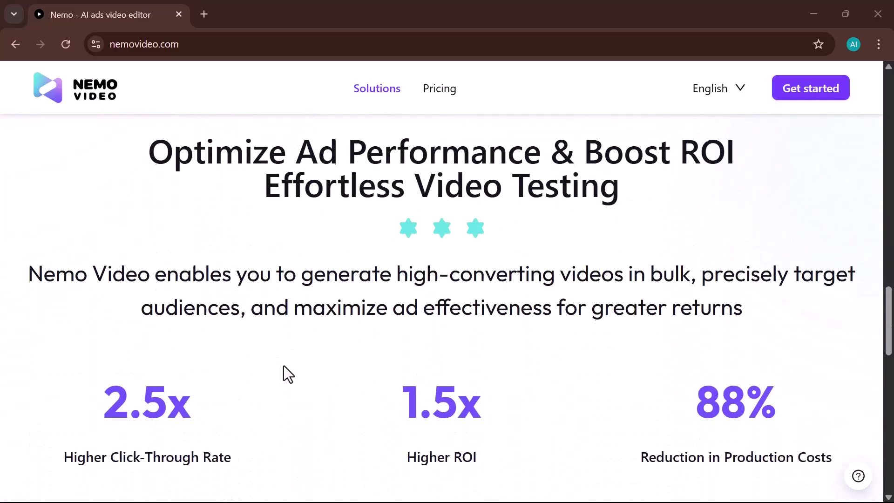
pyautogui.scroll(-3, 283, 365)
pyautogui.scroll(-5, 283, 365)
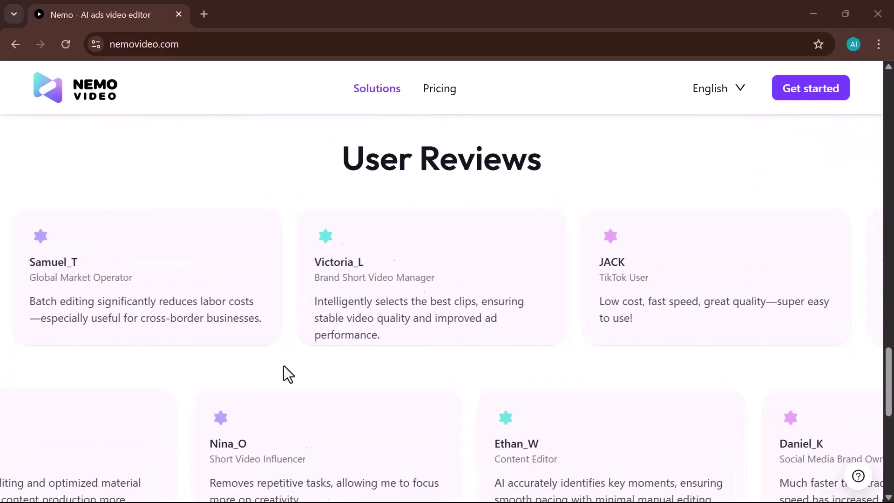
pyautogui.scroll(-6, 284, 365)
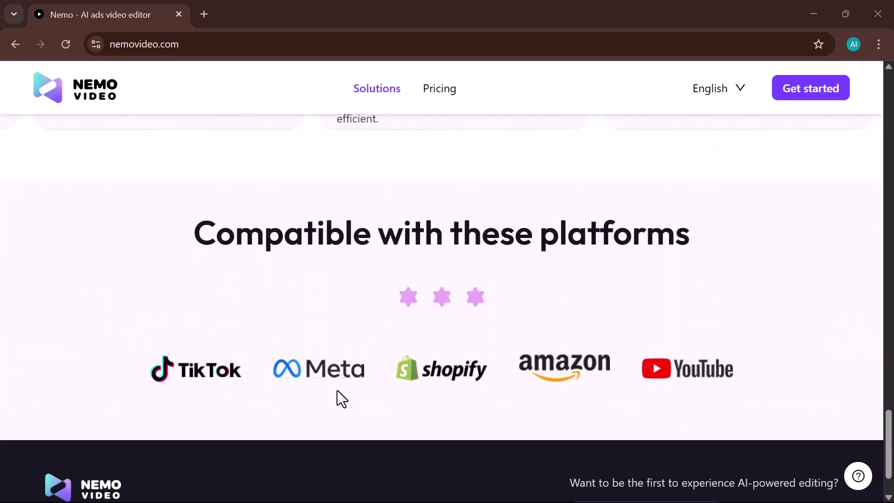
pyautogui.scroll(-2, 545, 401)
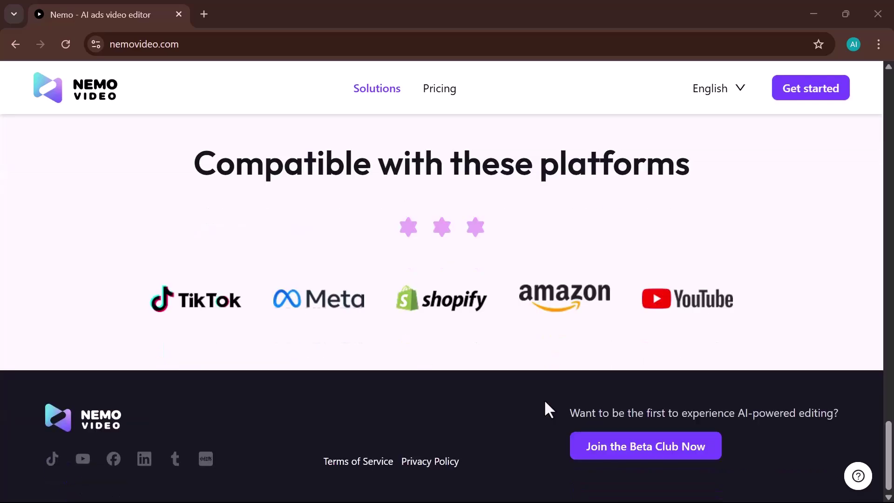
pyautogui.scroll(14, 545, 401)
pyautogui.scroll(10, 544, 401)
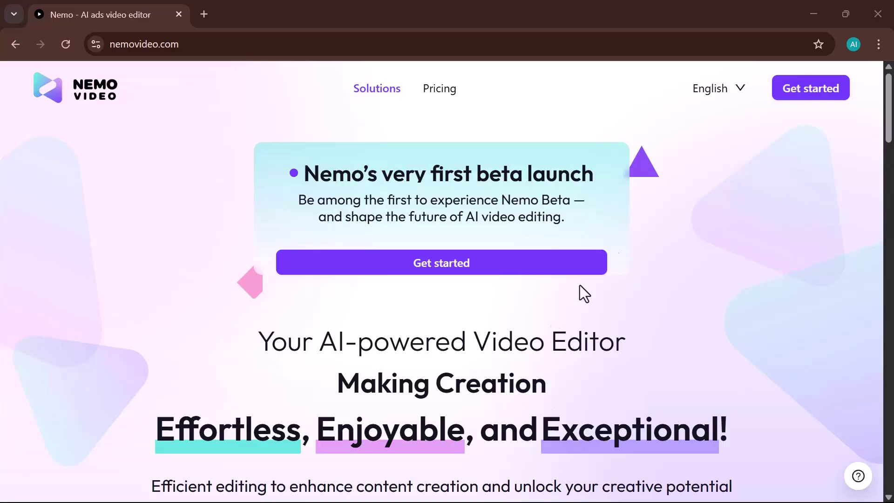
# Step: Enter the workspace via Get started, browse Asset Library and Task History, then return to Viral Video Generator
pyautogui.click(810, 93)
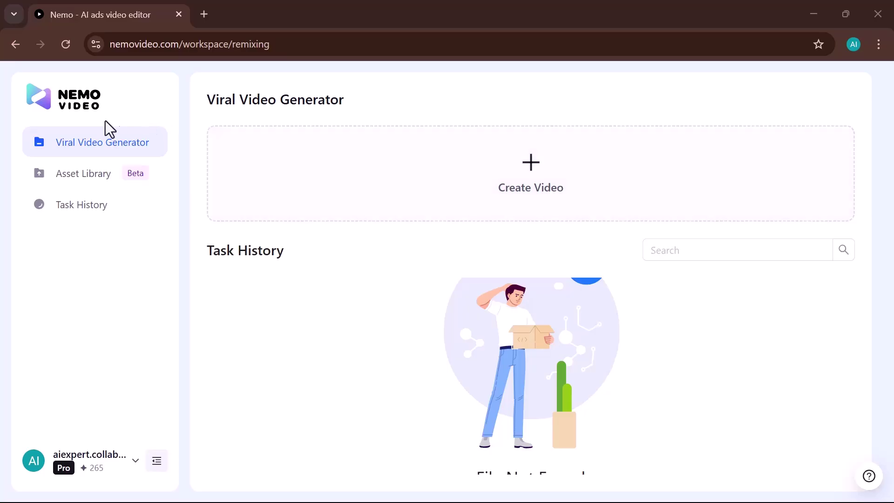
pyautogui.click(74, 149)
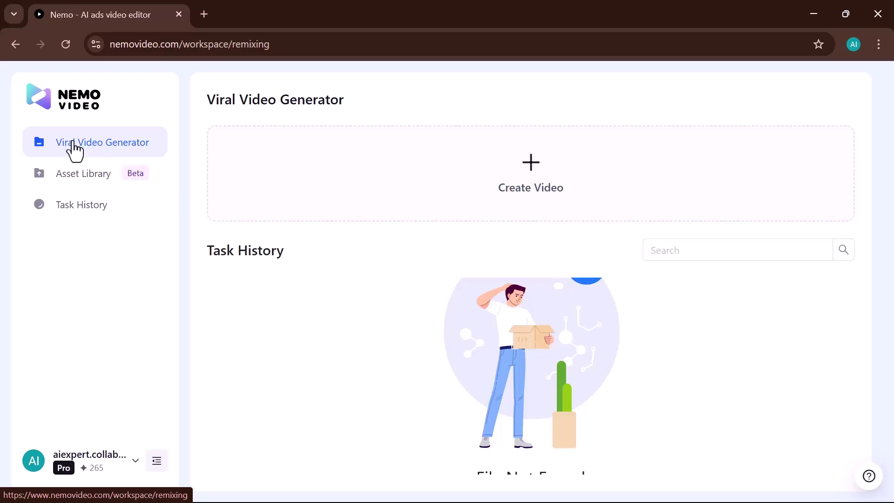
pyautogui.click(85, 184)
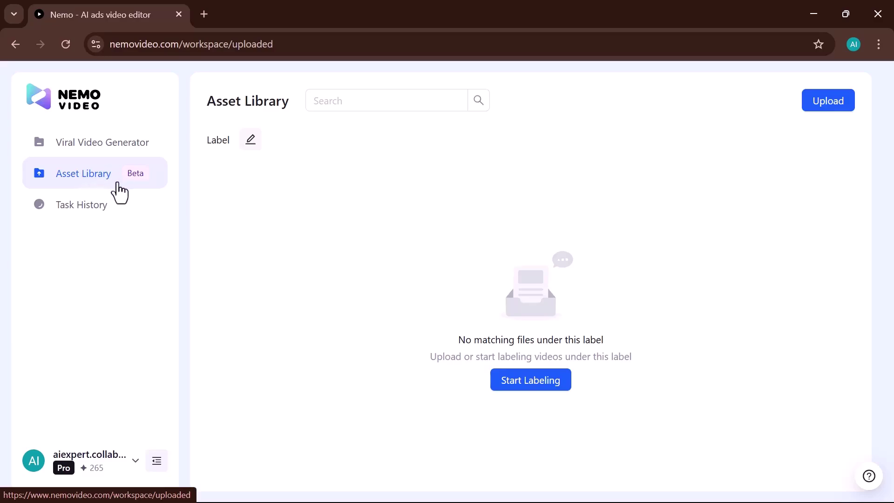
pyautogui.click(73, 207)
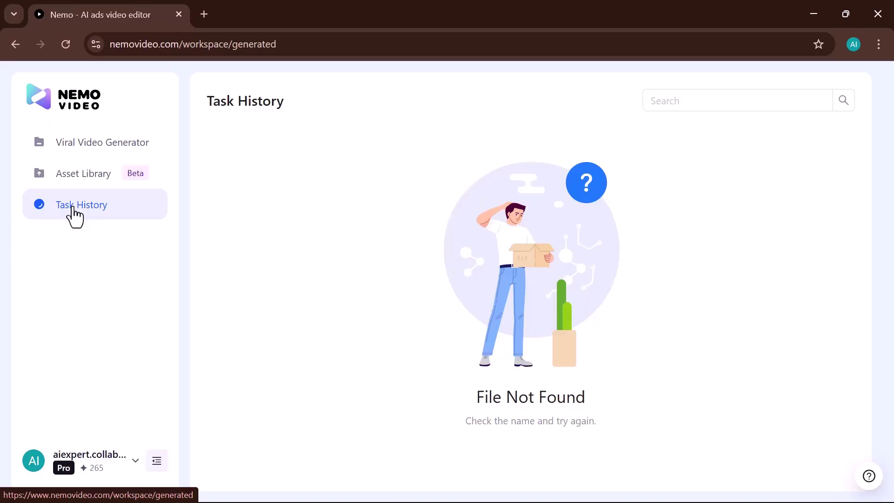
pyautogui.click(80, 149)
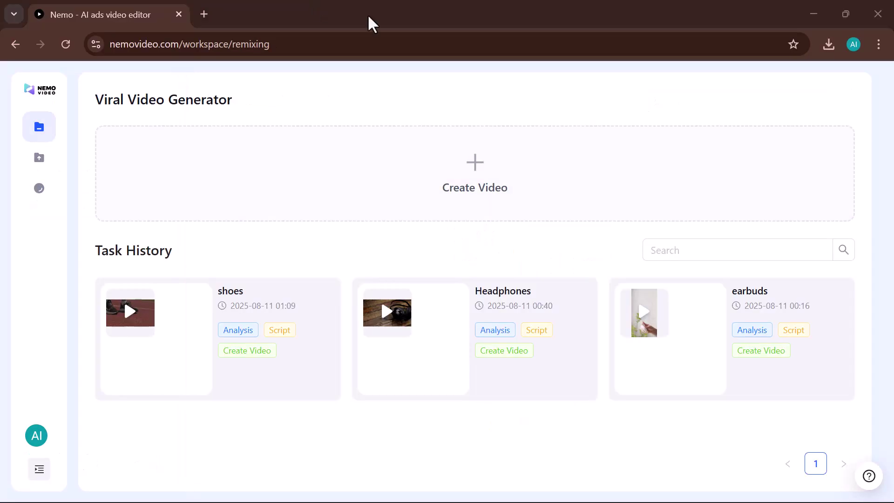
# Step: Start a new video task named 'Shirt Ads' with 'Shirt' as the product
pyautogui.click(477, 188)
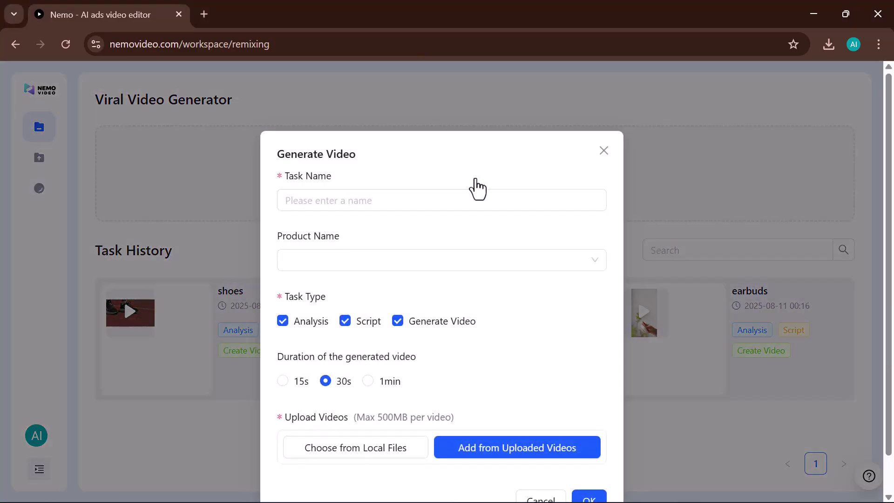
pyautogui.click(374, 194)
pyautogui.write('Shirt Ads')
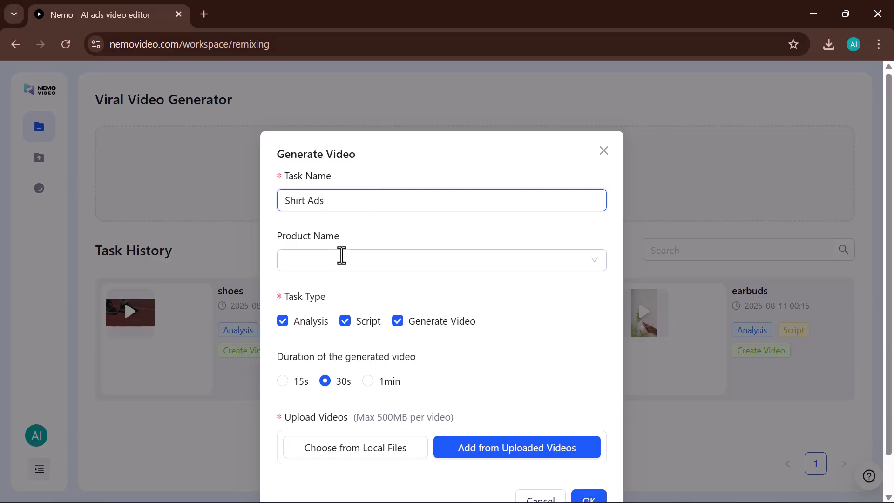
pyautogui.click(327, 266)
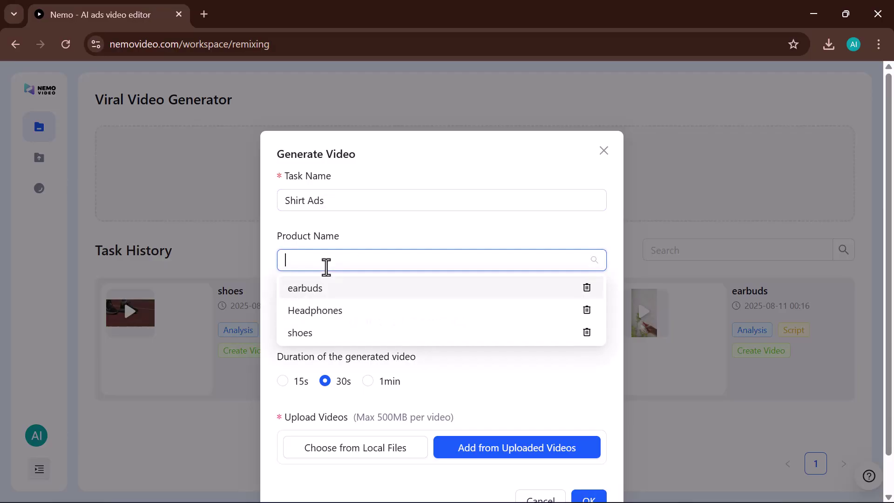
pyautogui.write('Shirt')
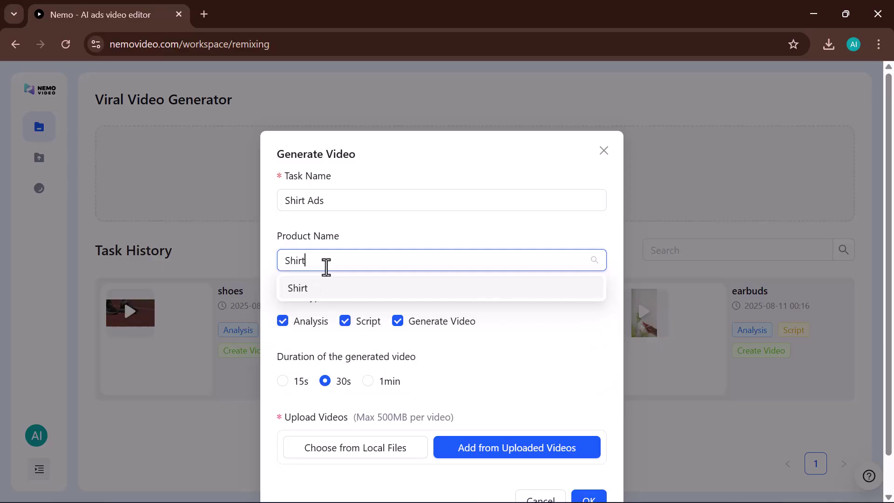
pyautogui.press('Return')
pyautogui.click(523, 344)
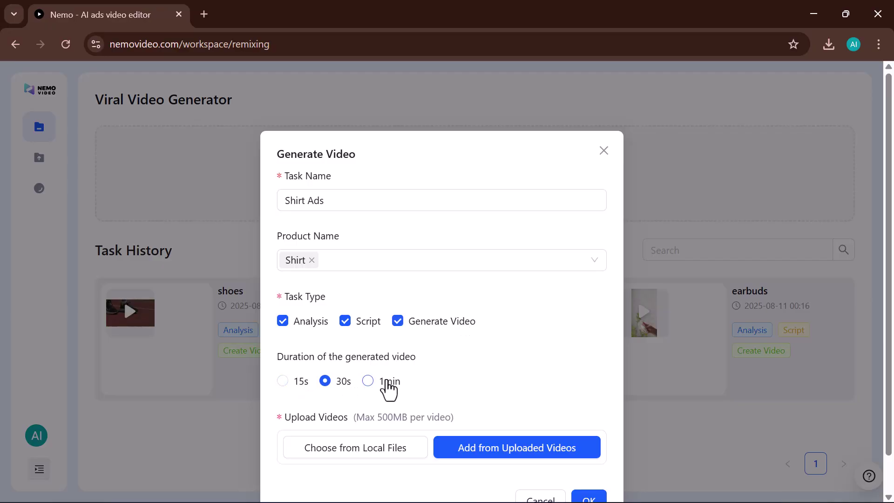
# Step: Attach two local MP4 clips from Downloads and submit the 30s task
pyautogui.scroll(-1, 362, 369)
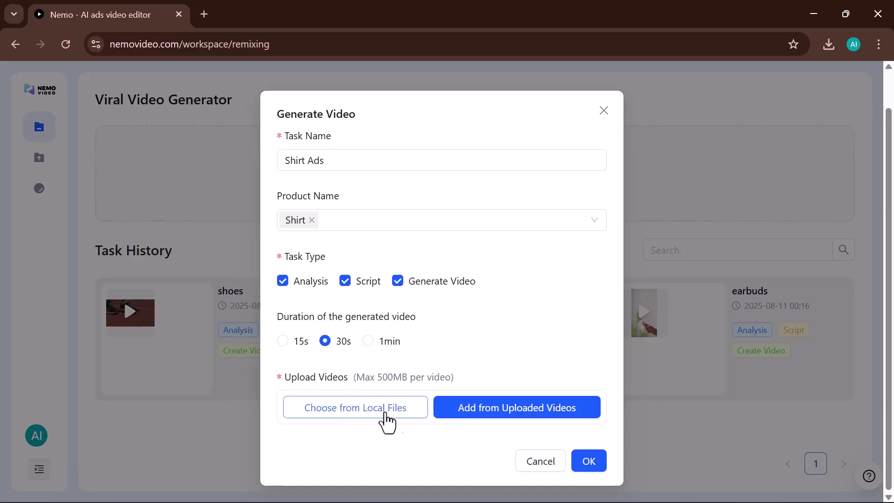
pyautogui.click(362, 411)
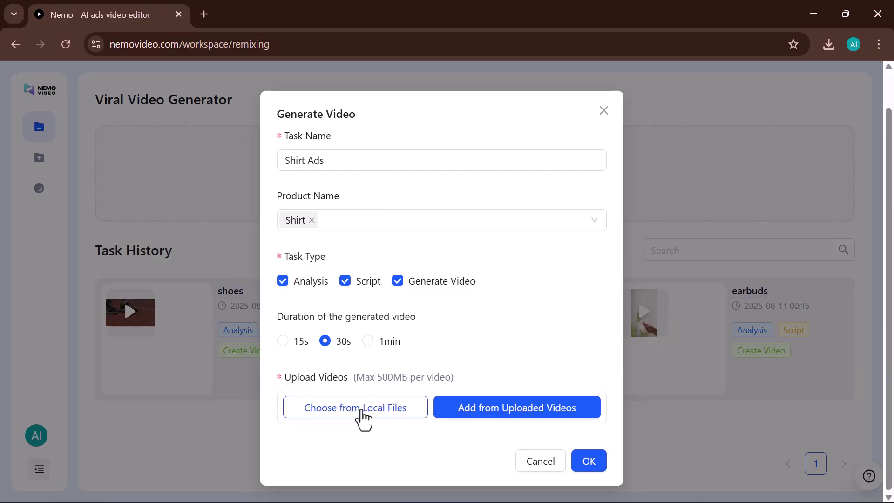
pyautogui.click(144, 192)
pyautogui.keyDown('ctrl'); pyautogui.click(257, 159); pyautogui.keyUp('ctrl')
pyautogui.click(771, 479)
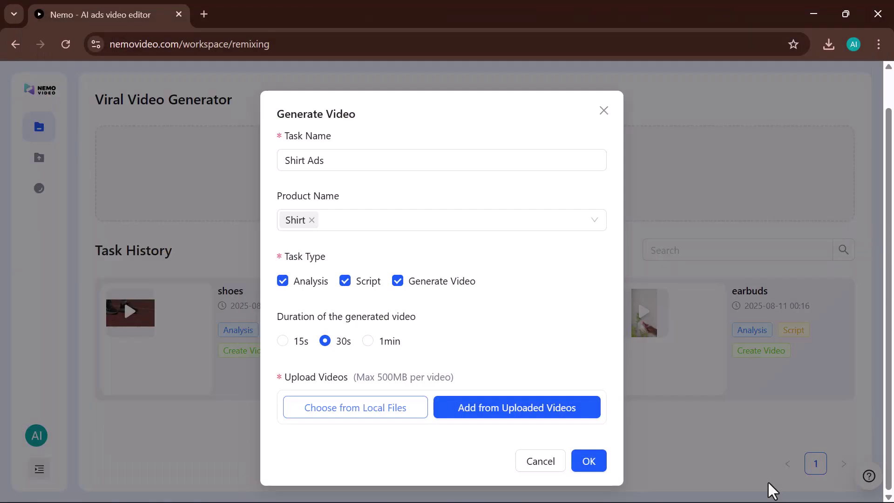
pyautogui.scroll(-2, 535, 345)
pyautogui.click(596, 463)
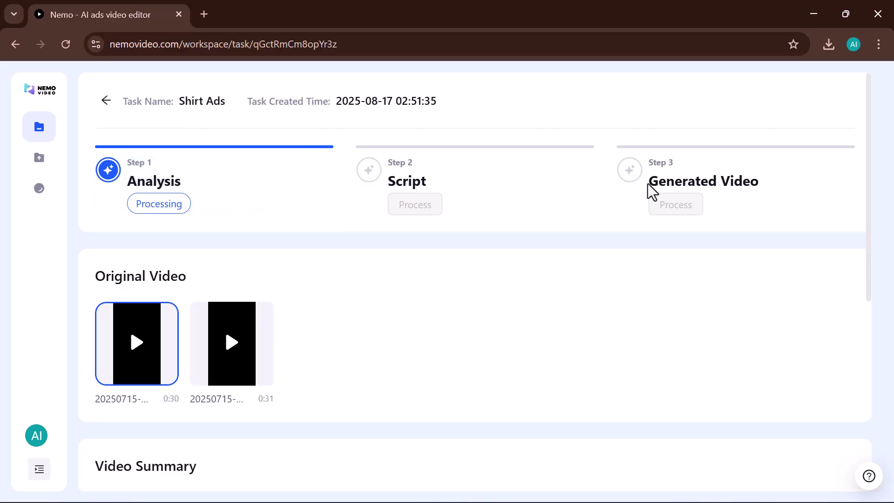
# Step: Scroll through the Shirt Ads Video Summary and the Script Analysis table down to shot 13
pyautogui.scroll(6, 442, 343)
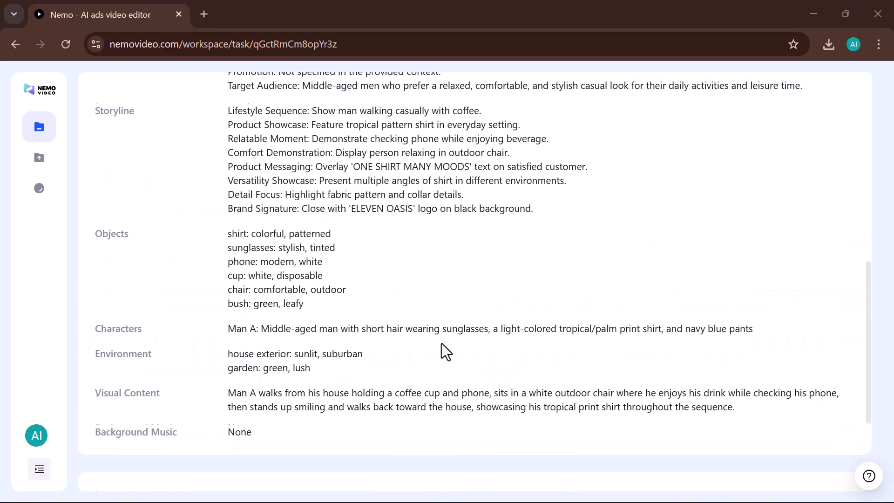
pyautogui.scroll(1, 442, 342)
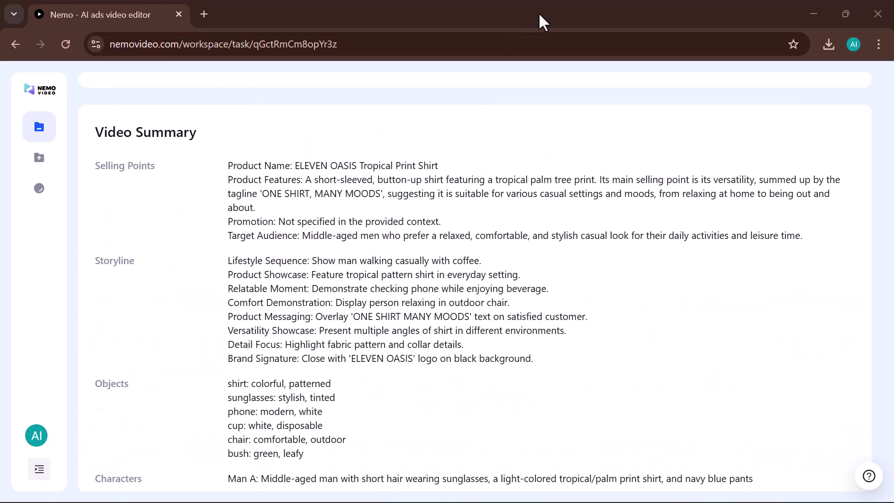
pyautogui.scroll(-7, 519, 153)
pyautogui.scroll(-4, 496, 317)
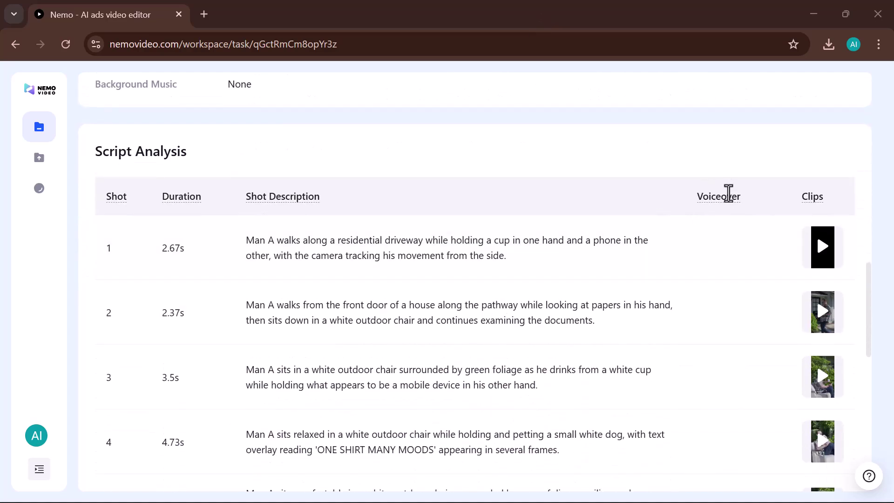
pyautogui.scroll(-12, 692, 257)
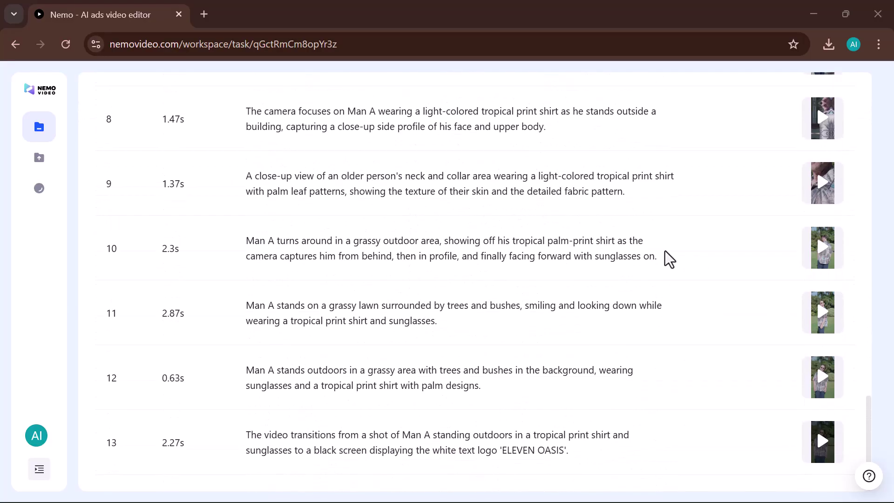
# Step: Generate the ad scripts from the Step 2 selling-point and voiceover form
pyautogui.scroll(15, 536, 233)
pyautogui.click(413, 210)
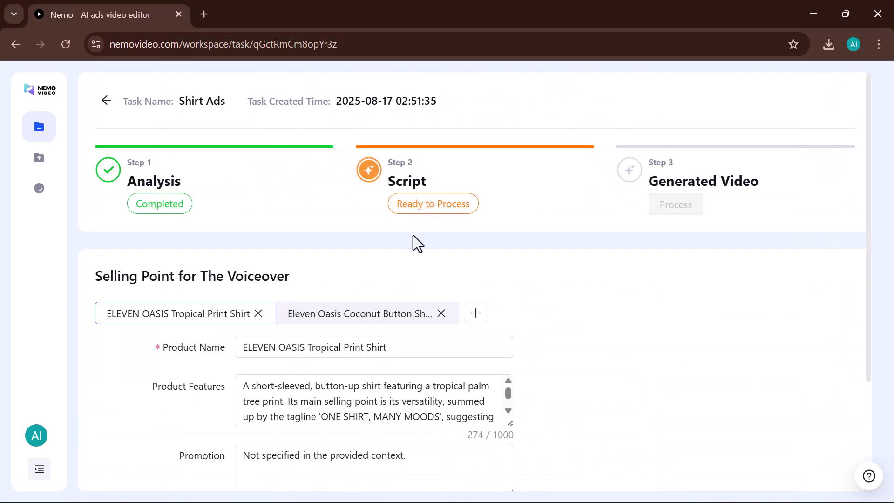
pyautogui.scroll(-3, 415, 294)
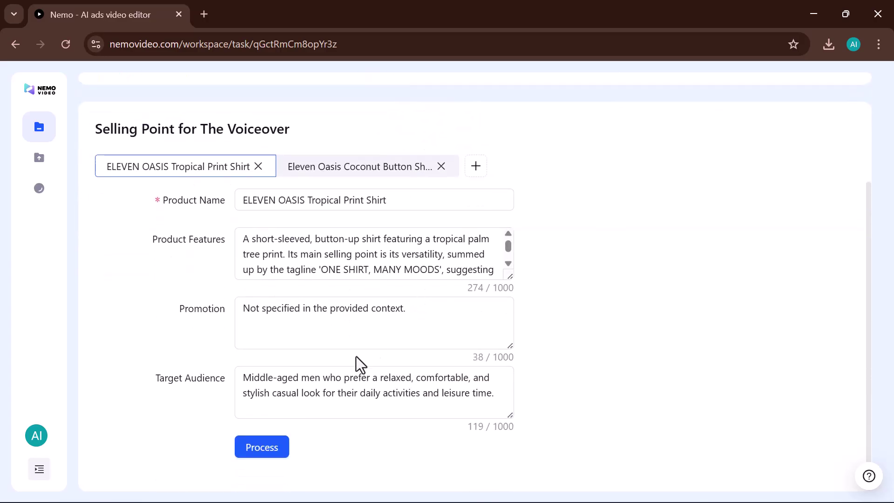
pyautogui.click(264, 451)
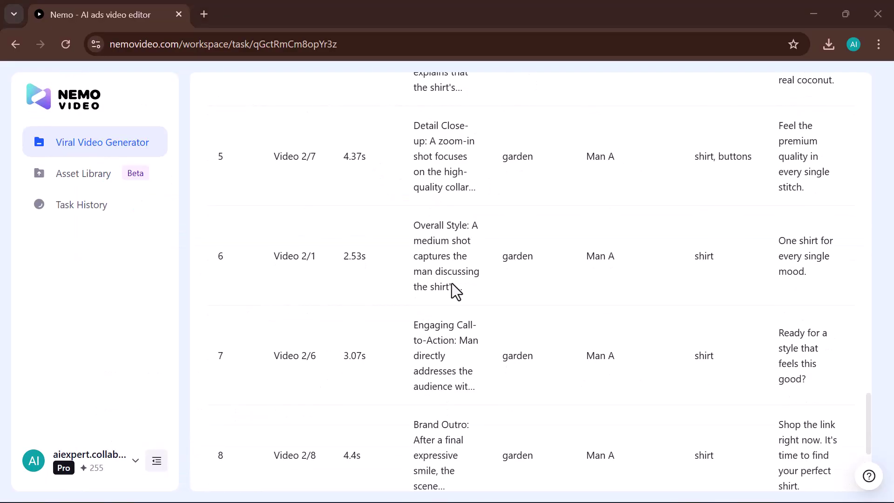
# Step: Review Scripts 1–3 while Final Video 1 begins generating
pyautogui.scroll(10, 452, 283)
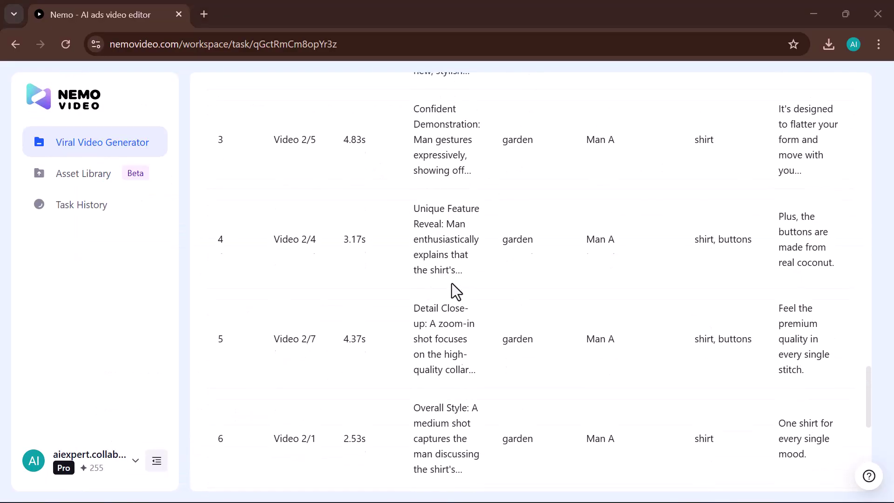
pyautogui.scroll(15, 452, 283)
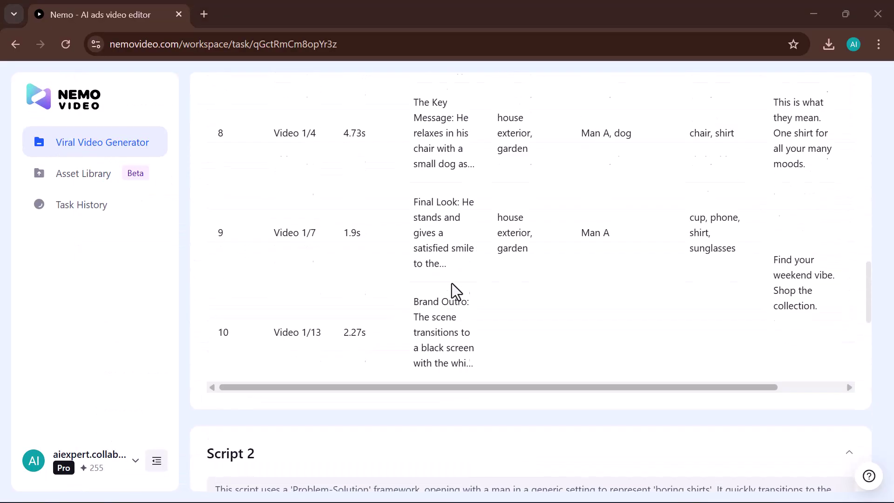
pyautogui.scroll(15, 451, 284)
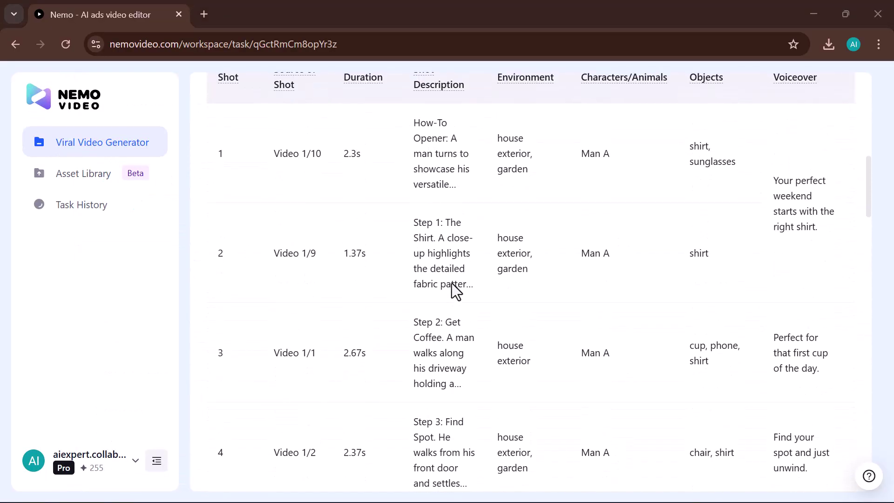
pyautogui.scroll(2, 452, 283)
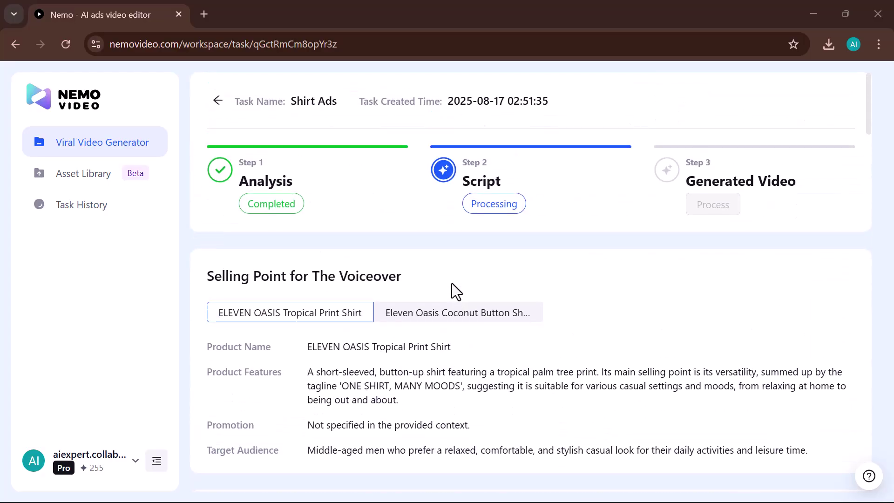
pyautogui.scroll(-20, 451, 284)
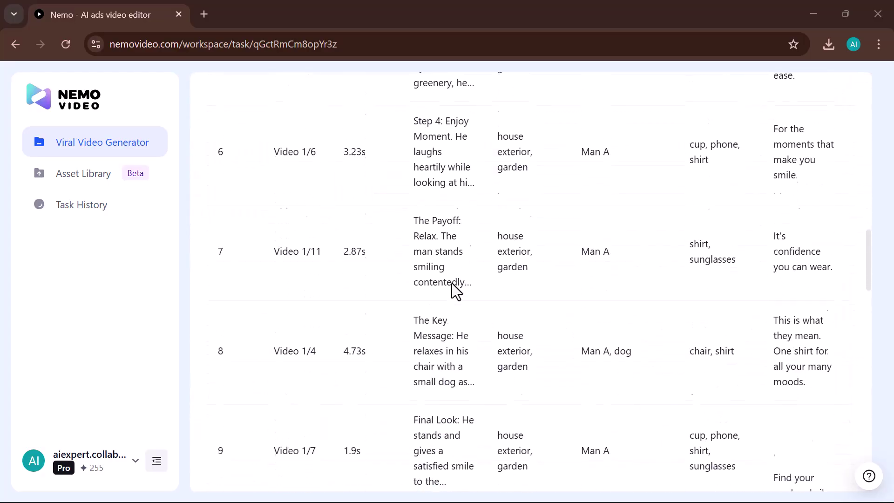
pyautogui.scroll(-20, 451, 283)
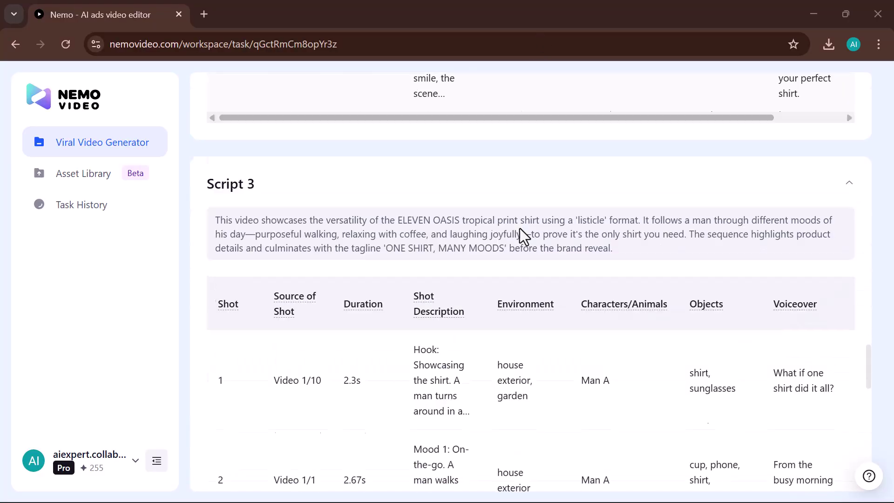
pyautogui.scroll(-15, 520, 228)
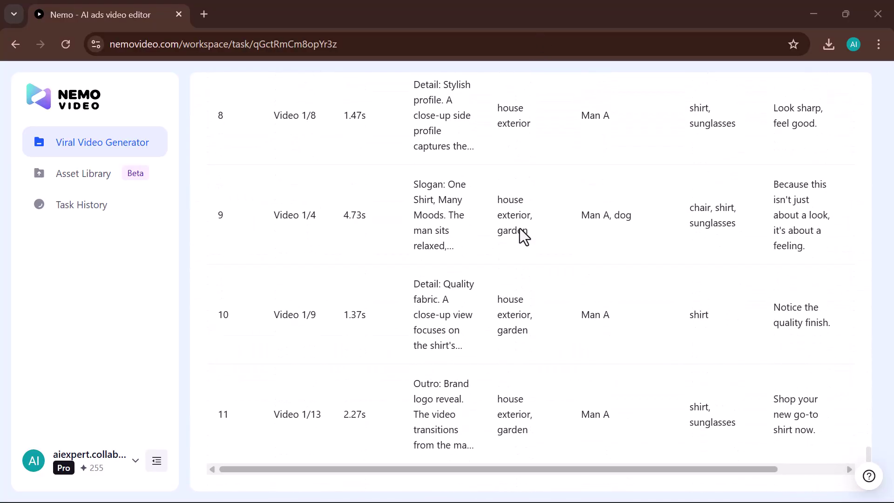
pyautogui.scroll(20, 519, 228)
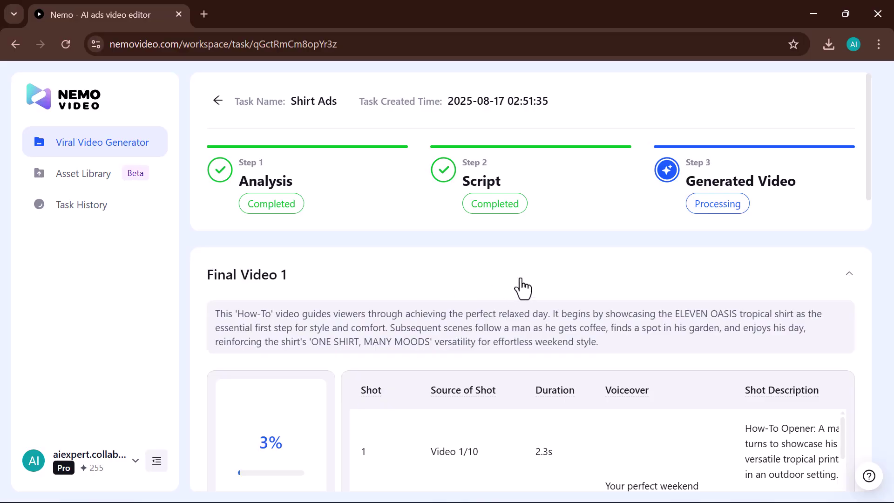
# Step: Watch the finished 19-second captioned Final Video 1 preview fullscreen
pyautogui.scroll(-3, 521, 289)
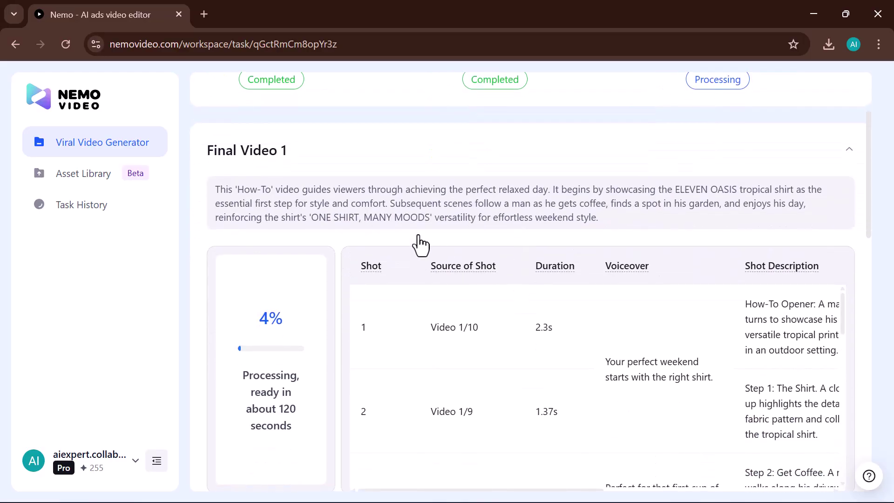
pyautogui.scroll(-5, 466, 209)
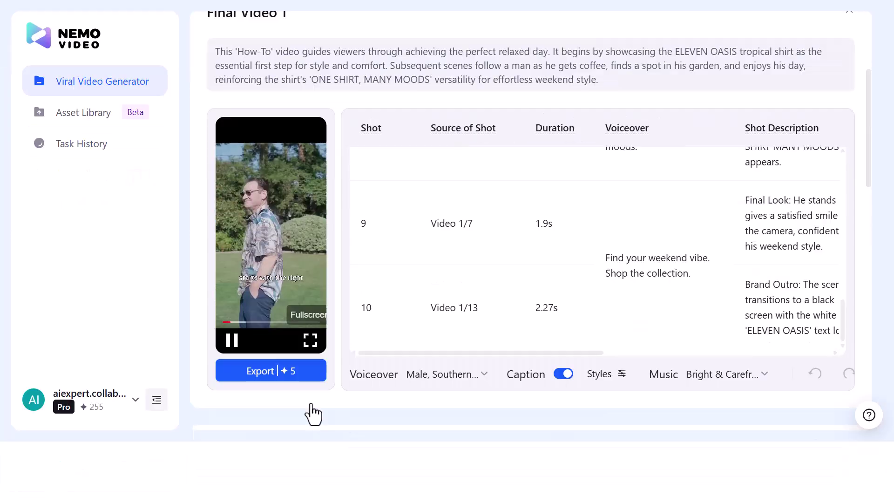
pyautogui.click(310, 340)
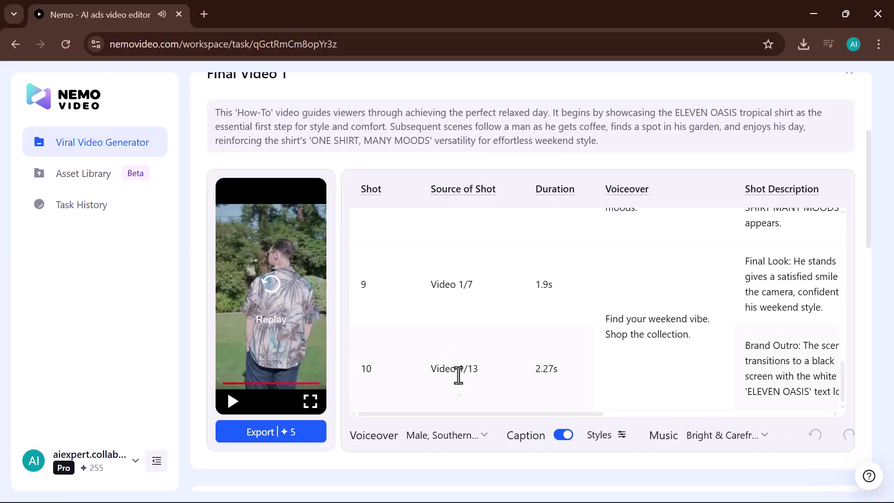
# Step: After previewing voices, set the voiceover to Male, American, Confident/Charismatic and switch captions off
pyautogui.click(461, 441)
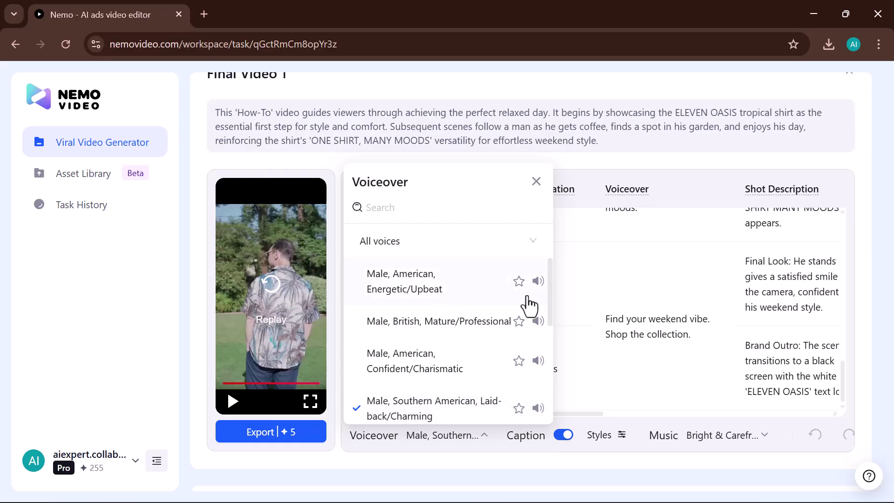
pyautogui.click(538, 279)
pyautogui.click(538, 368)
pyautogui.scroll(-2, 536, 370)
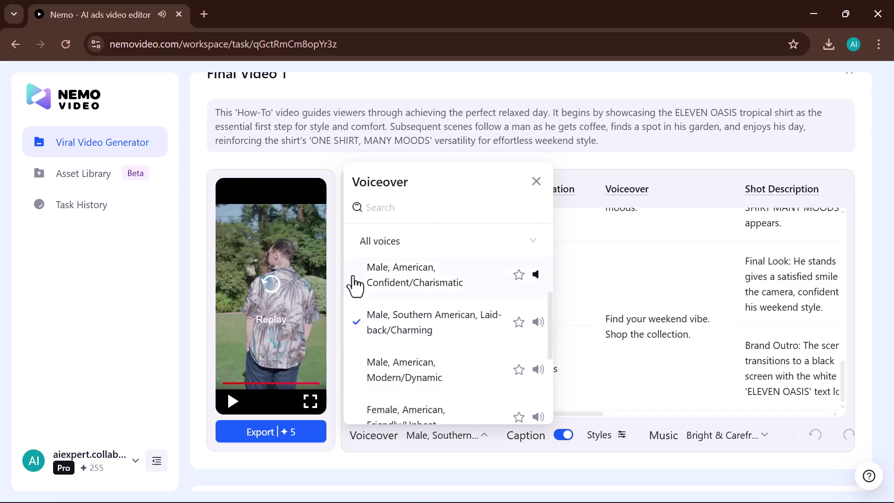
pyautogui.click(361, 282)
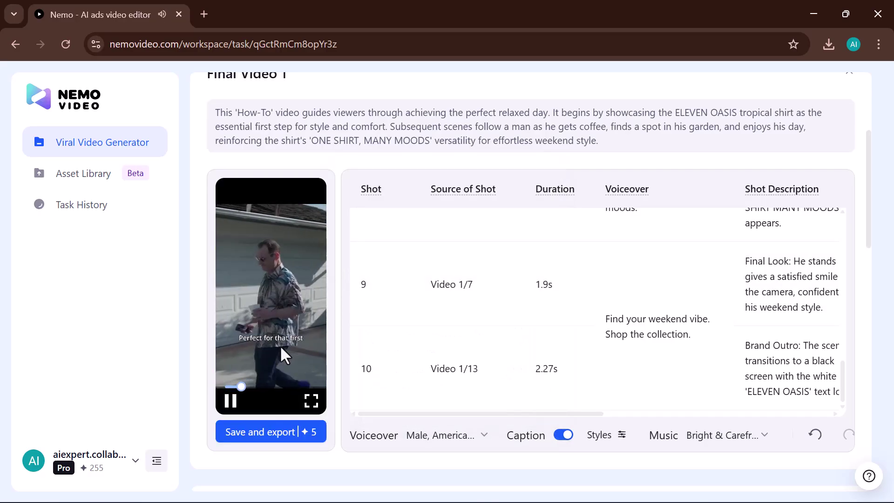
pyautogui.click(230, 401)
pyautogui.click(563, 435)
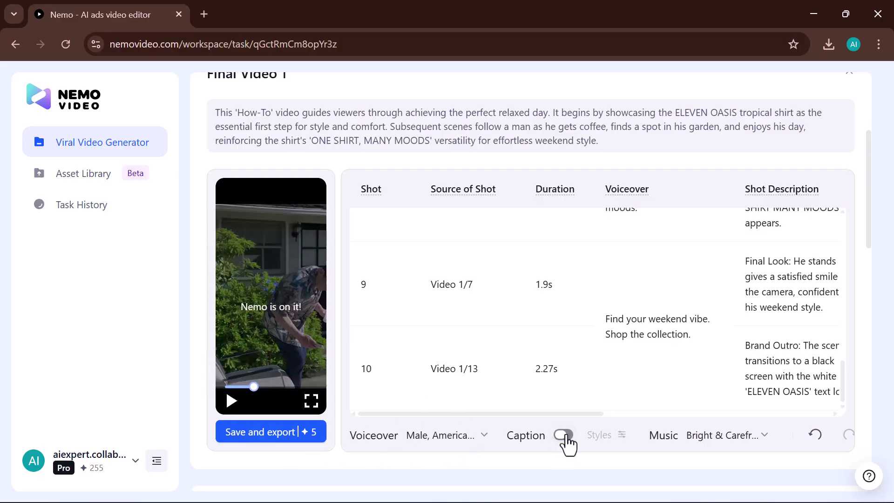
# Step: Re-enable captions, check the caption styles, and replay the video fullscreen to the ELEVEN OASIS outro
pyautogui.click(564, 435)
pyautogui.click(627, 447)
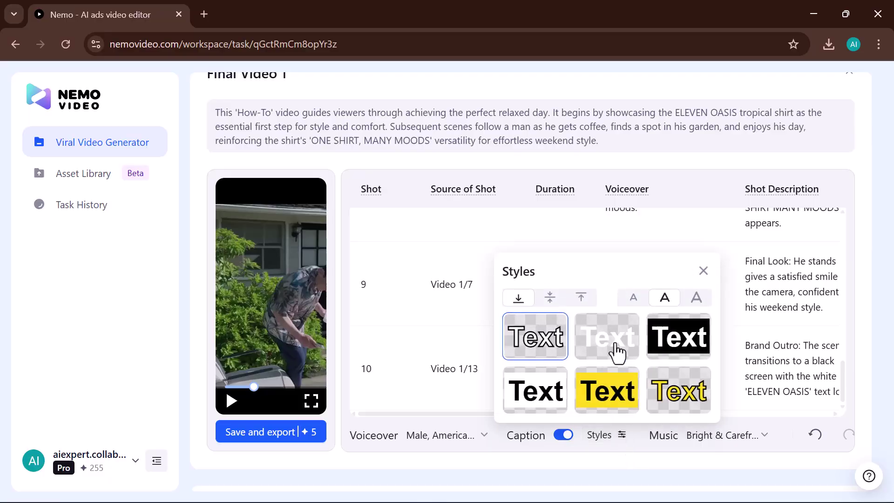
pyautogui.click(299, 395)
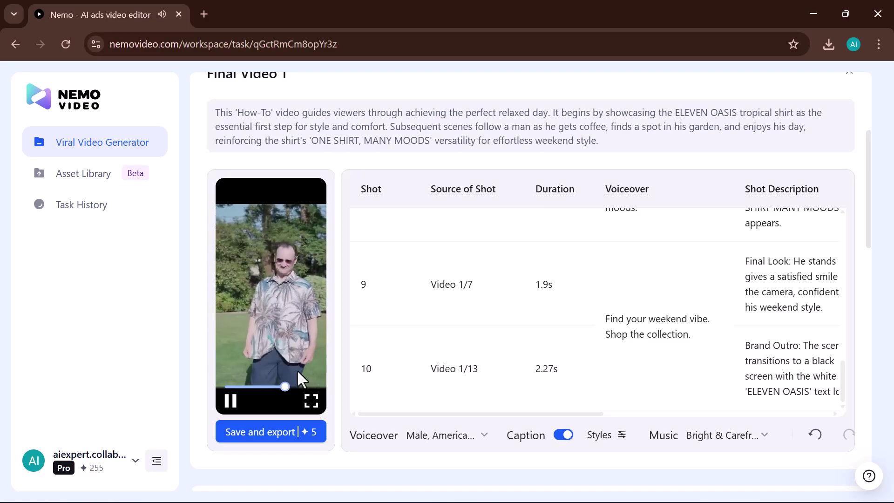
pyautogui.click(311, 400)
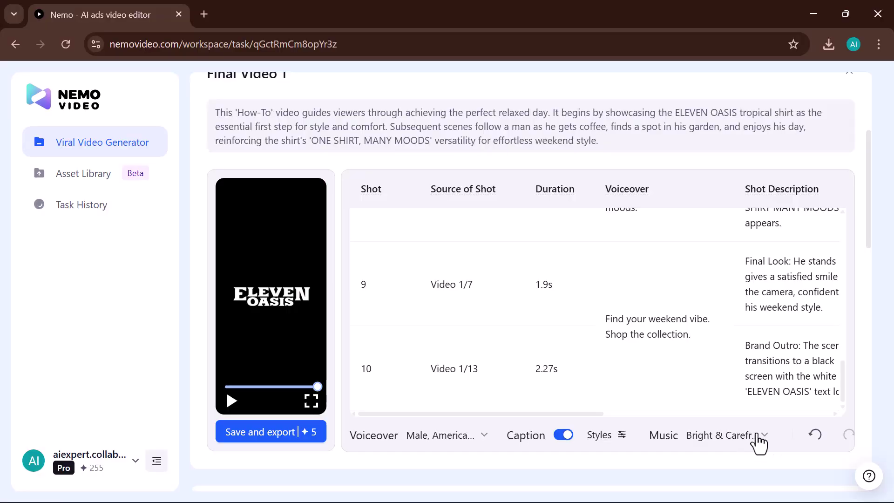
# Step: Pick Modern Acoustic Pop as the background track from the Music list
pyautogui.click(759, 443)
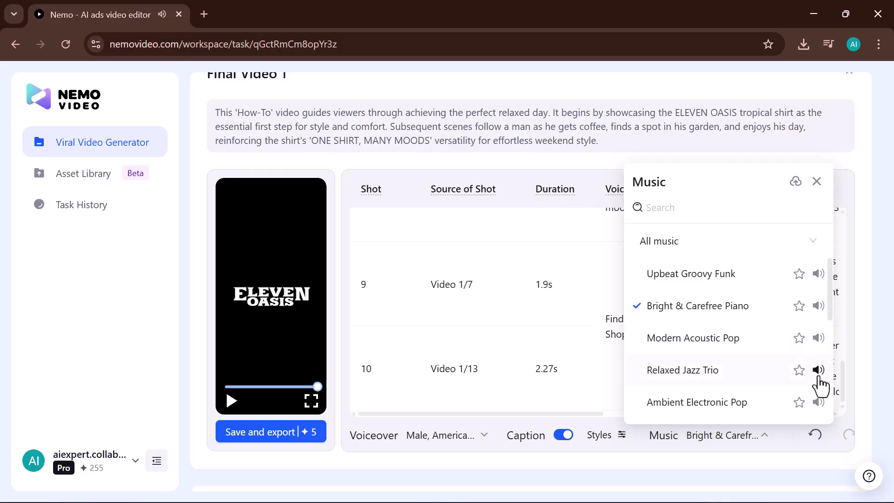
pyautogui.click(641, 345)
# Step: Export Final Video 1 for 5 credits, keeping all download options checked
pyautogui.scroll(-2, 289, 365)
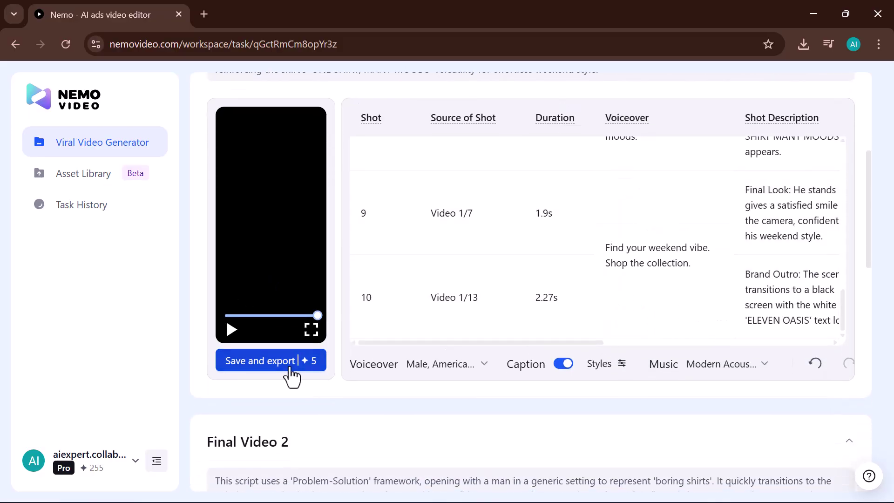
pyautogui.click(290, 366)
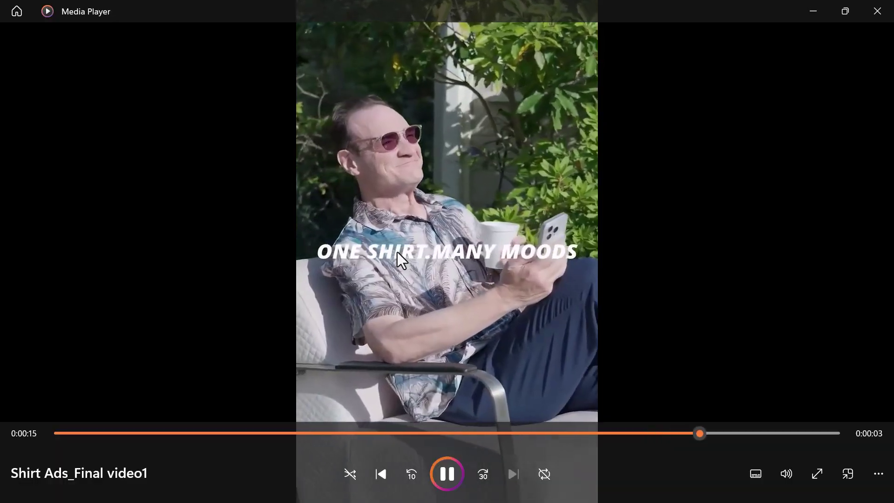
# Step: Close Media Player after watching the downloaded Shirt Ads_Final video1
pyautogui.click(877, 11)
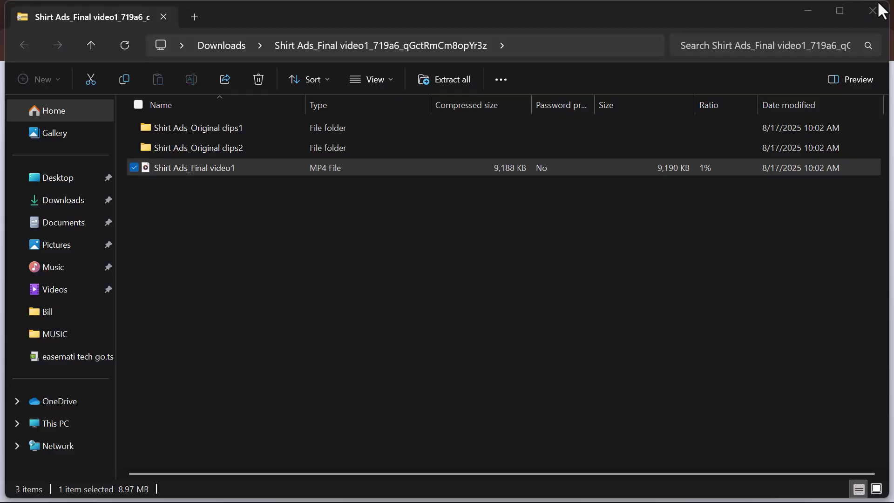
# Step: Close the download folder, then play and pause the Final Video 2 preview
pyautogui.click(879, 10)
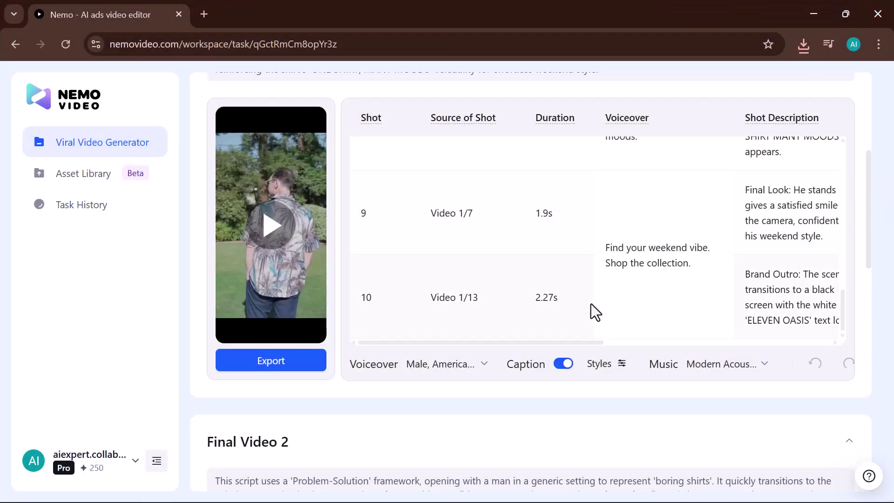
pyautogui.scroll(-8, 591, 304)
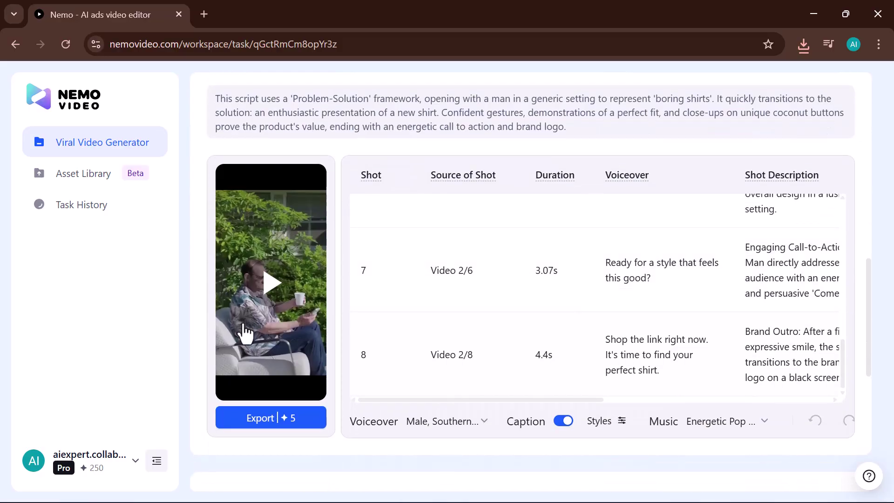
pyautogui.click(285, 289)
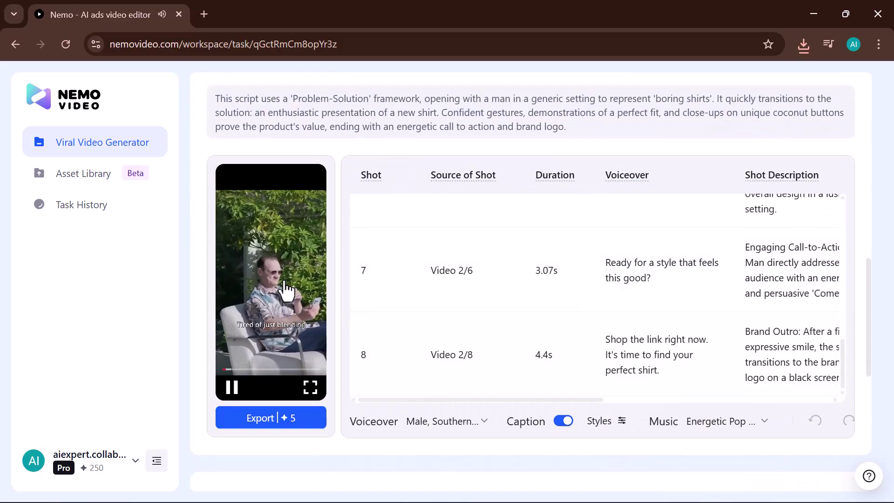
pyautogui.click(232, 387)
# Step: Play the Final Video 3 preview
pyautogui.scroll(-3, 230, 394)
pyautogui.scroll(-5, 230, 397)
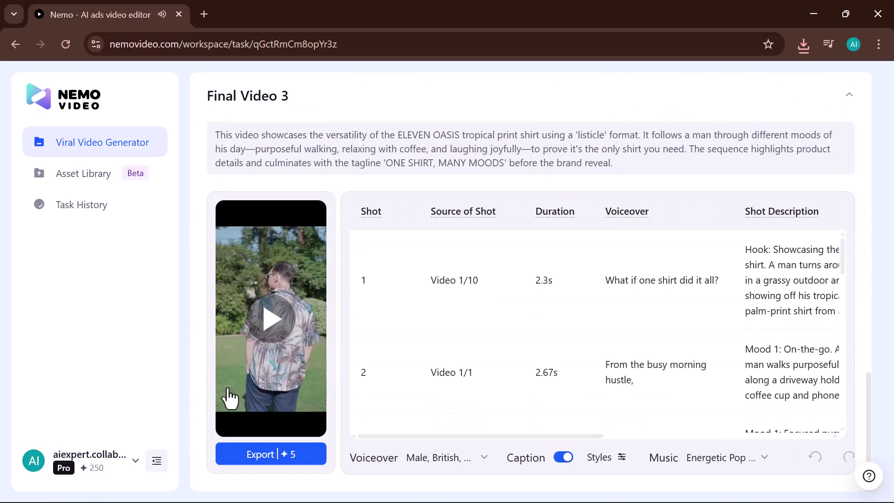
pyautogui.click(279, 325)
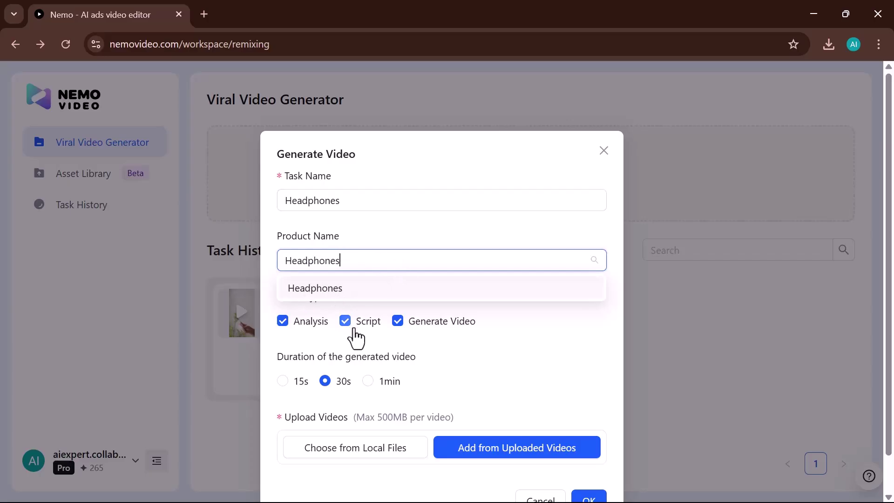
# Step: Set the Headphones task length to 15s and upload the Untitled design (6) clip from local files
pyautogui.scroll(-1, 356, 338)
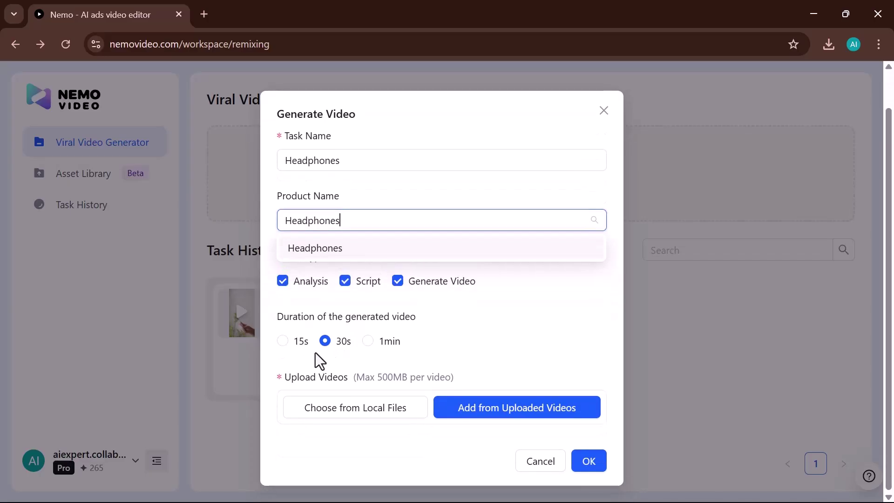
pyautogui.click(283, 342)
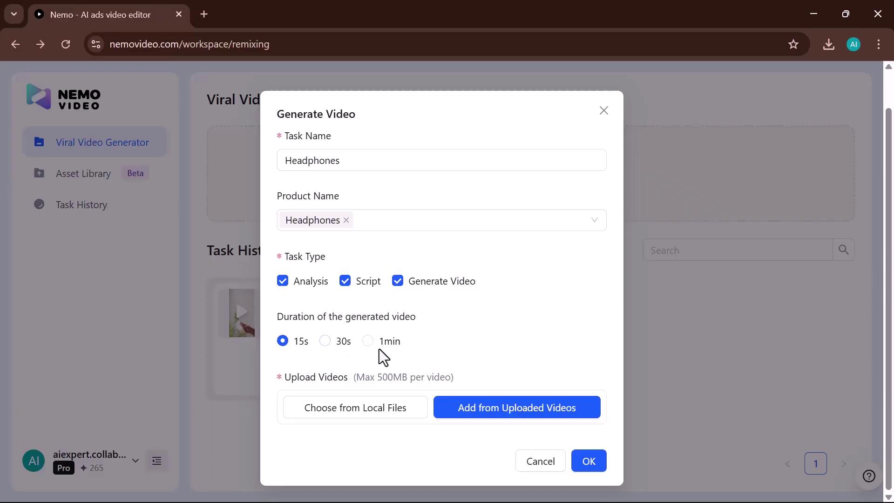
pyautogui.click(358, 408)
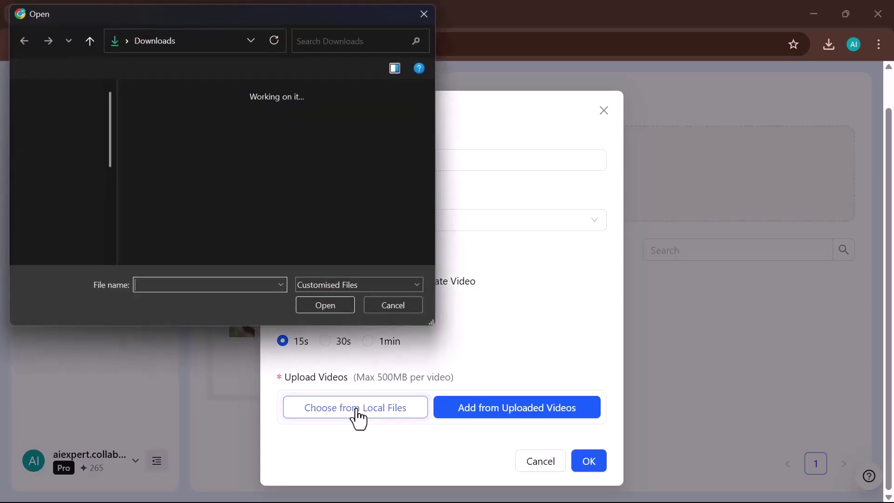
pyautogui.click(161, 156)
pyautogui.click(332, 309)
pyautogui.scroll(-1, 405, 377)
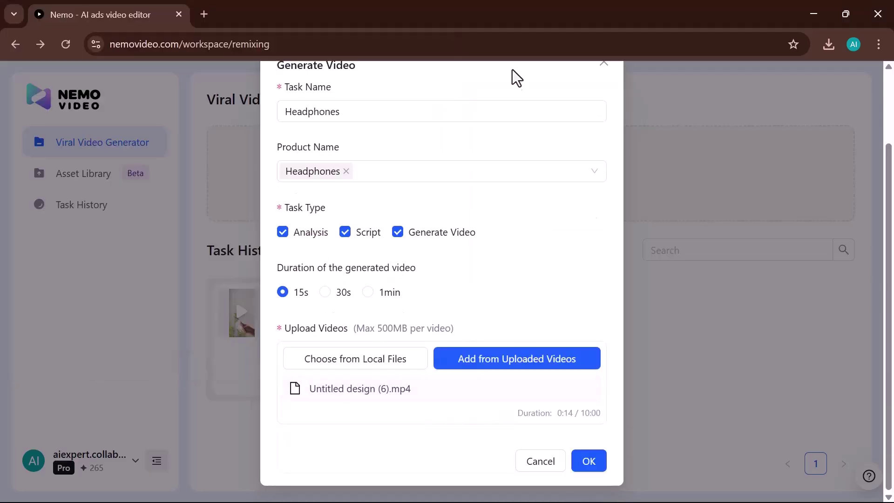
# Step: Scroll through the headphones clip's Video Summary and Script Analysis
pyautogui.scroll(-2, 379, 302)
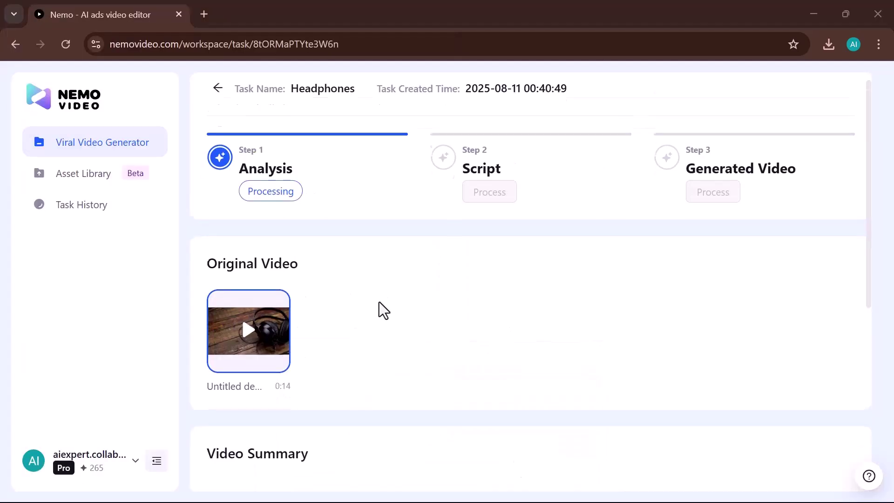
pyautogui.scroll(-4, 458, 229)
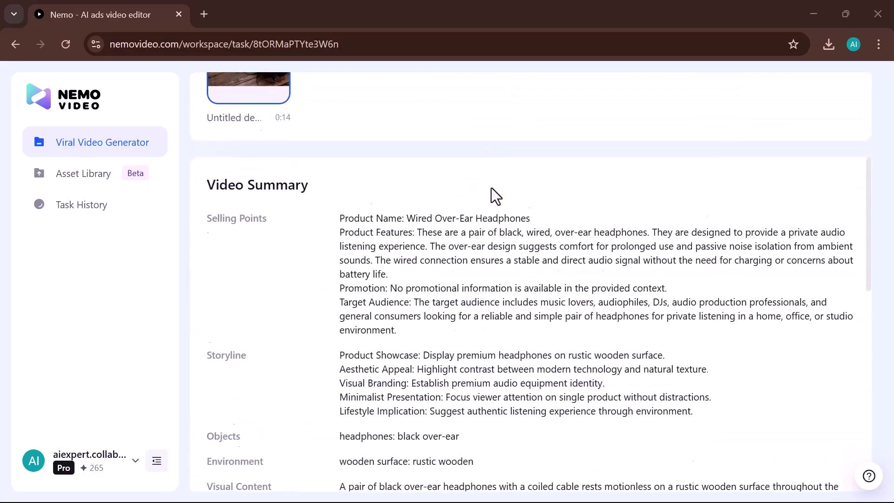
pyautogui.scroll(-1, 488, 298)
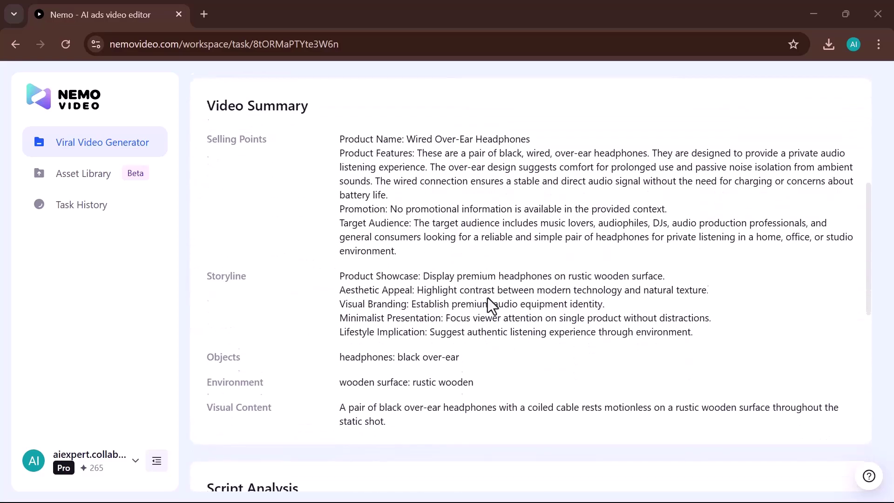
pyautogui.scroll(-8, 501, 295)
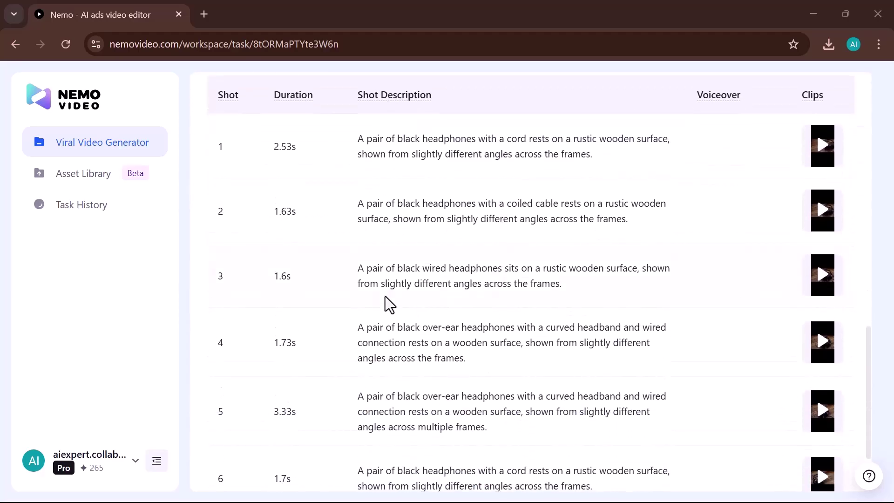
pyautogui.scroll(15, 487, 243)
# Step: Generate the headphone ad scripts and scroll through Scripts 1–3
pyautogui.click(485, 216)
pyautogui.scroll(-15, 487, 208)
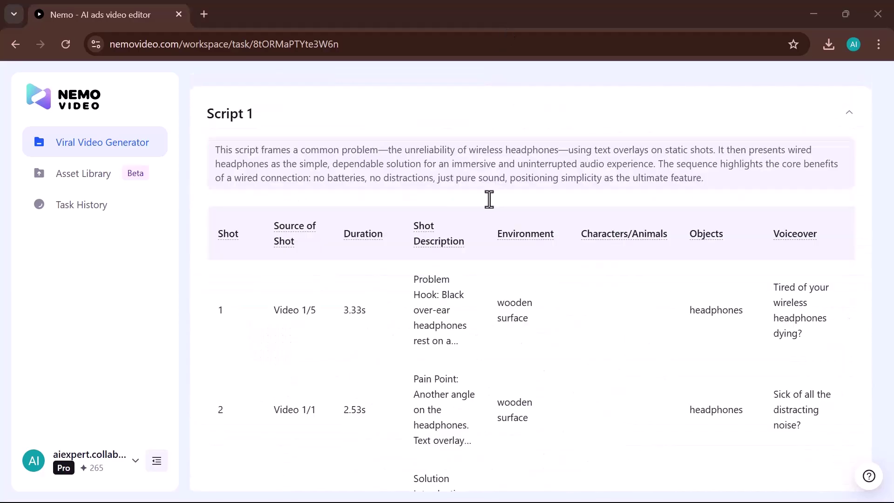
pyautogui.scroll(-2, 327, 329)
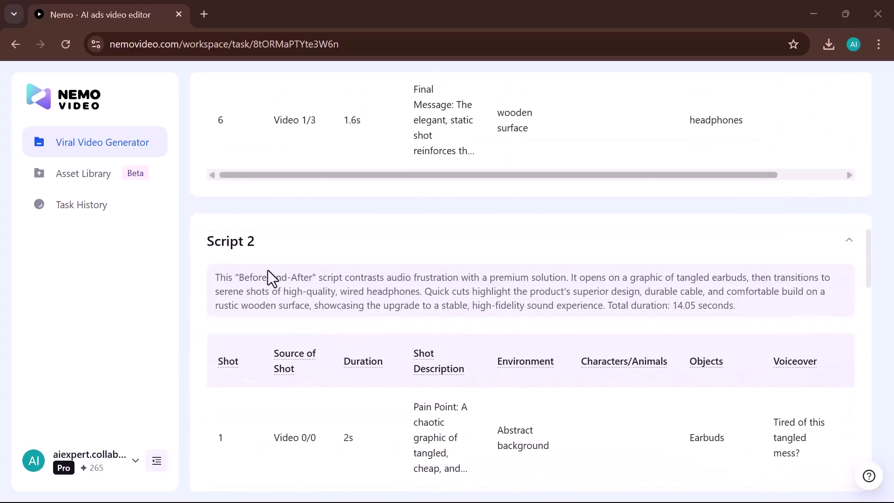
pyautogui.scroll(-15, 461, 311)
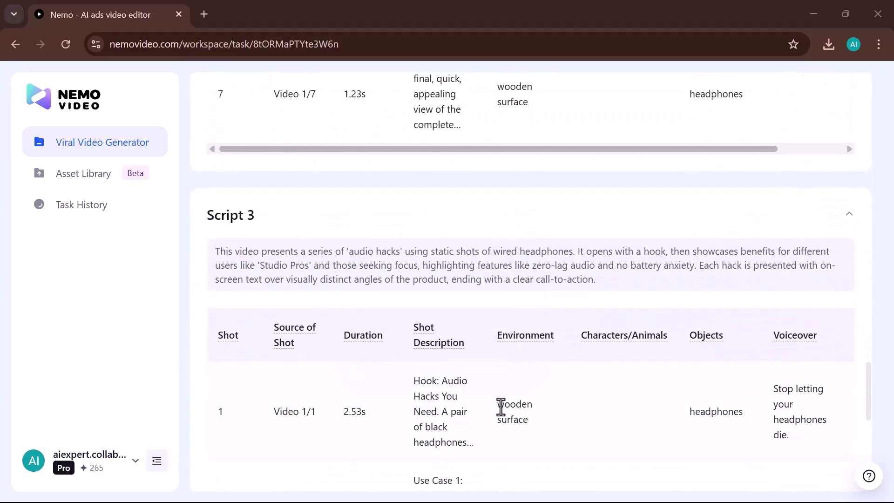
pyautogui.scroll(-5, 499, 408)
pyautogui.scroll(15, 498, 407)
pyautogui.scroll(20, 501, 407)
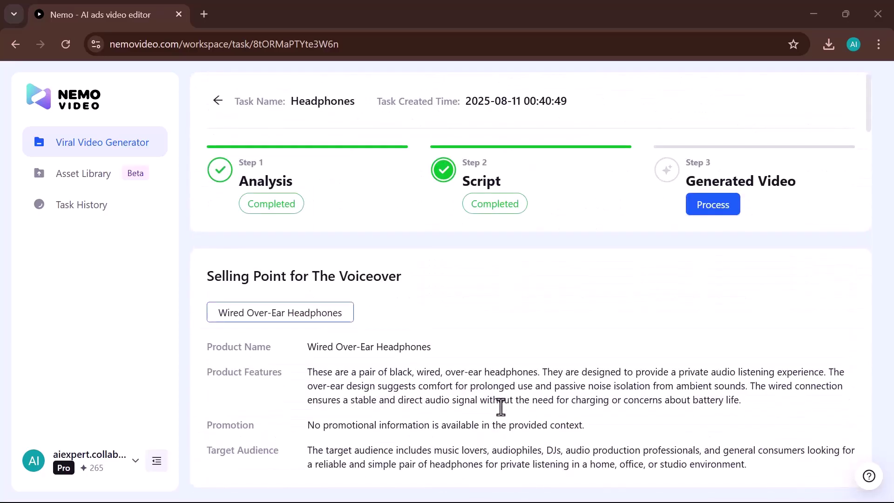
# Step: Start rendering the three final videos from the scripts
pyautogui.click(696, 214)
pyautogui.scroll(-12, 300, 366)
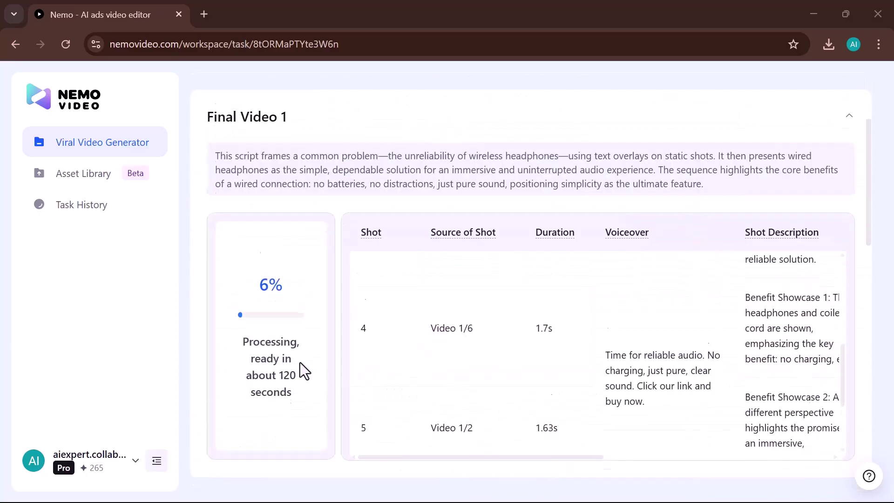
pyautogui.scroll(-4, 300, 363)
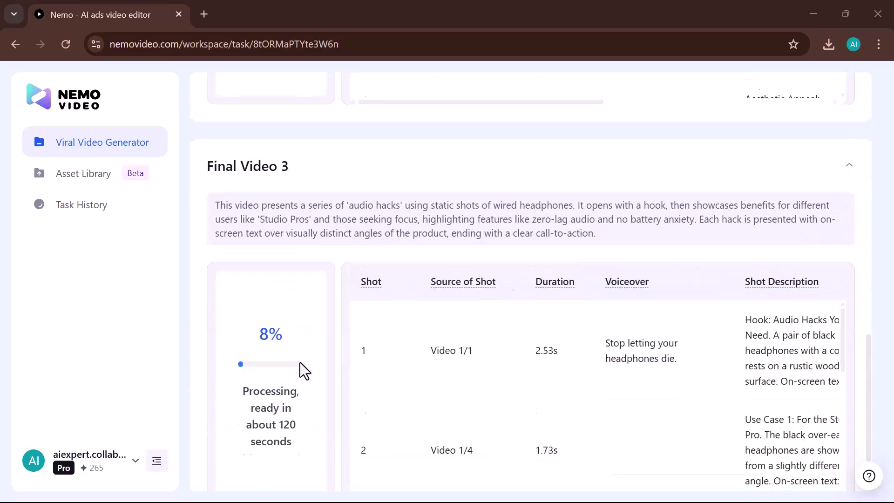
pyautogui.scroll(11, 300, 363)
pyautogui.scroll(5, 300, 363)
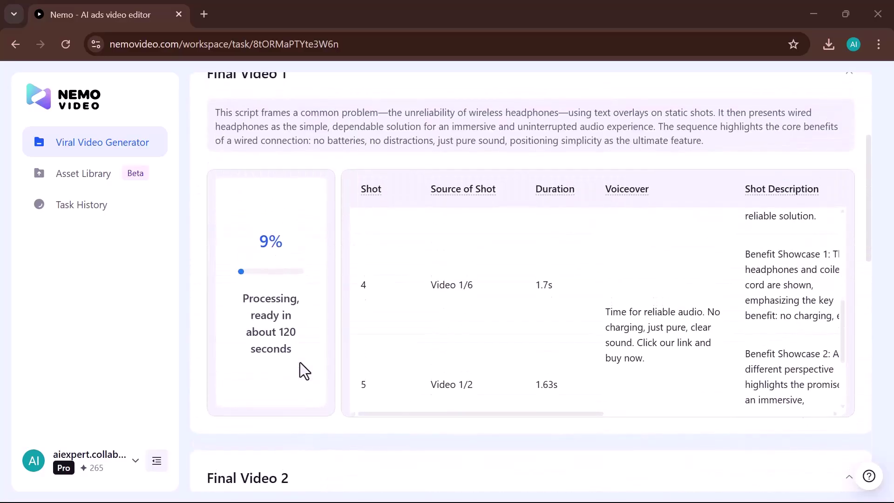
# Step: Enlarge the page and play the finished Final Video 1 preview
pyautogui.hotkey('ctrl', '+')
pyautogui.hotkey('ctrl', '+')
pyautogui.hotkey('ctrl', '+')
pyautogui.hotkey('ctrl', '+')
pyautogui.click(161, 389)
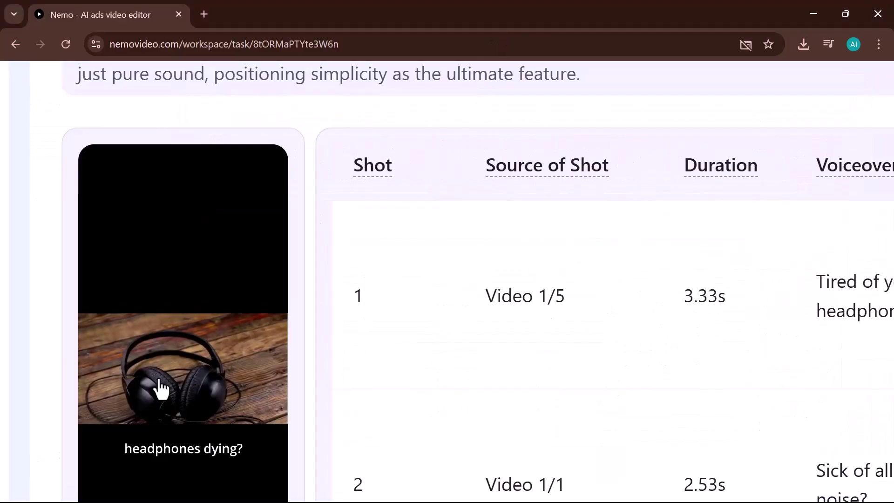
pyautogui.hotkey('ctrl', '+')
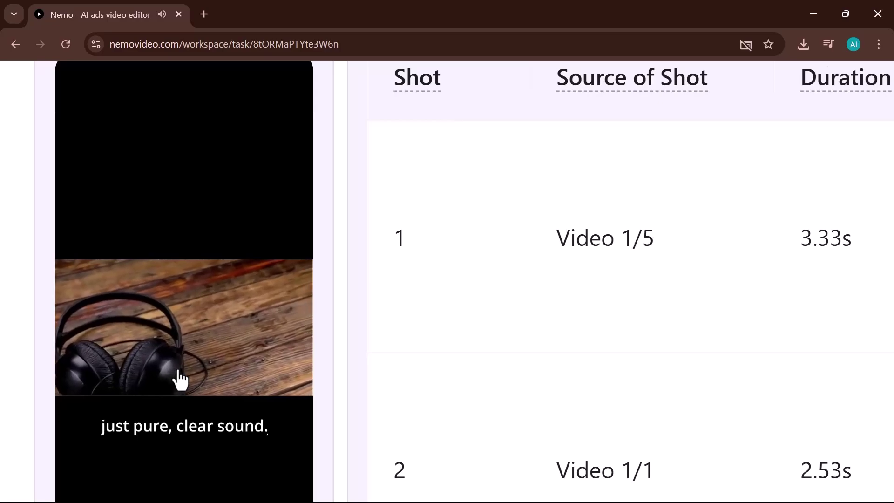
pyautogui.hotkey('ctrl', '+')
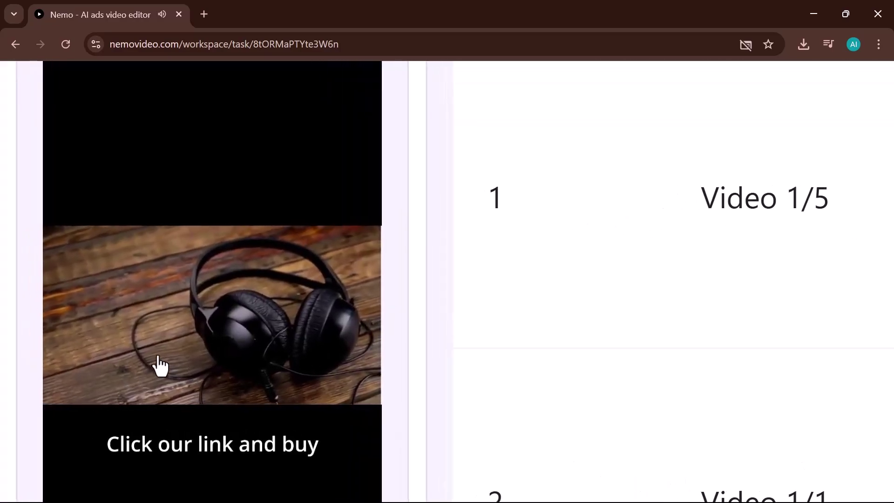
# Step: Reset the zoom, scroll down and play the Final Video 2 preview
pyautogui.hotkey('ctrl', '0')
pyautogui.scroll(-5, 130, 410)
pyautogui.hotkey('ctrl', '+')
pyautogui.hotkey('ctrl', '+')
pyautogui.hotkey('ctrl', '+')
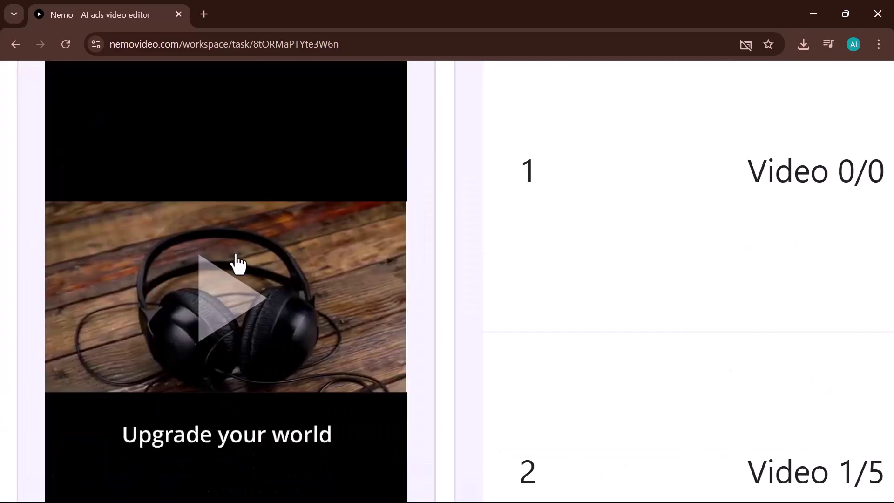
pyautogui.click(238, 263)
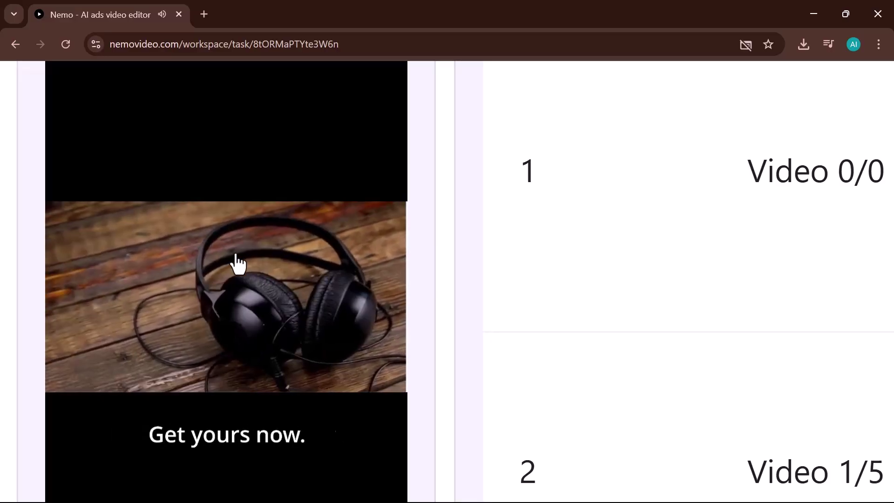
# Step: Scroll down and play the Final Video 3 preview to the end
pyautogui.scroll(-1, 237, 263)
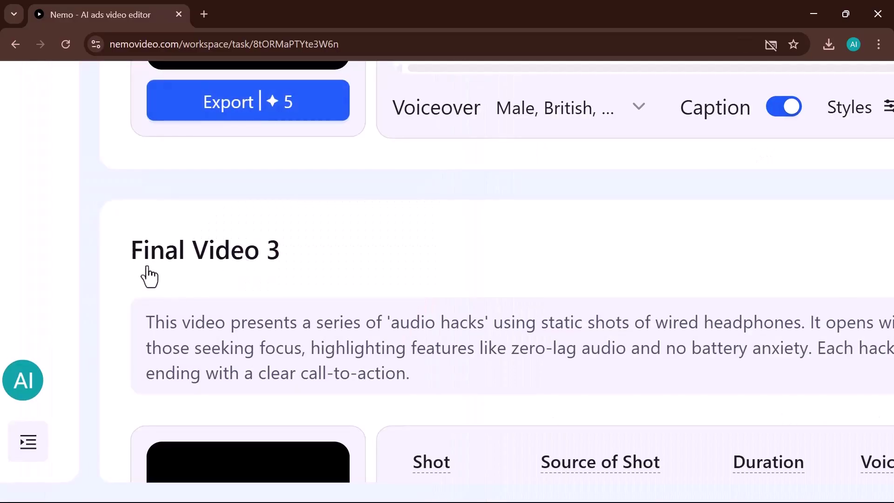
pyautogui.scroll(-2, 249, 275)
pyautogui.scroll(-3, 251, 275)
pyautogui.click(252, 274)
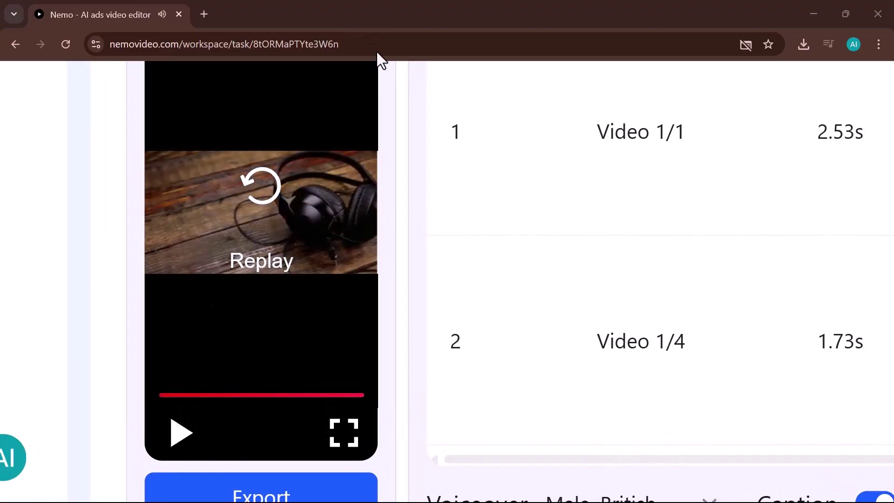
pyautogui.scroll(-2, 495, 195)
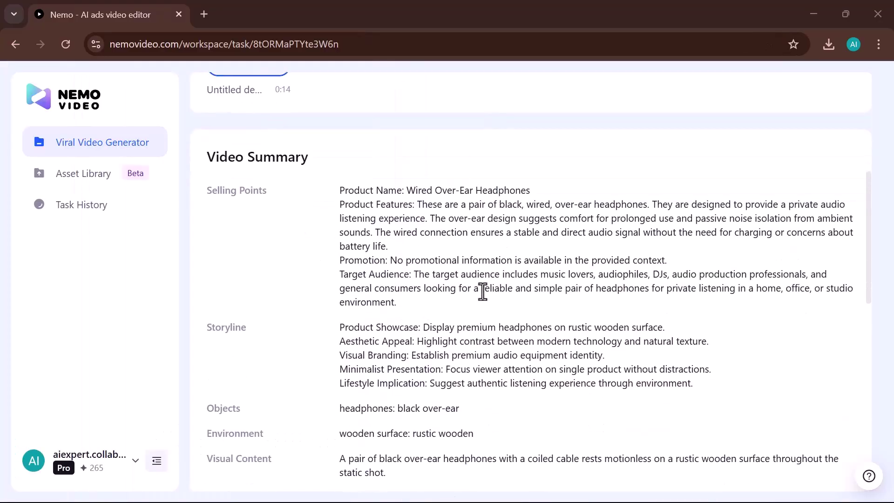
# Step: Scroll through the Headphones task's summary, script analysis and Final Videos 1–3, then back up
pyautogui.scroll(-2, 484, 296)
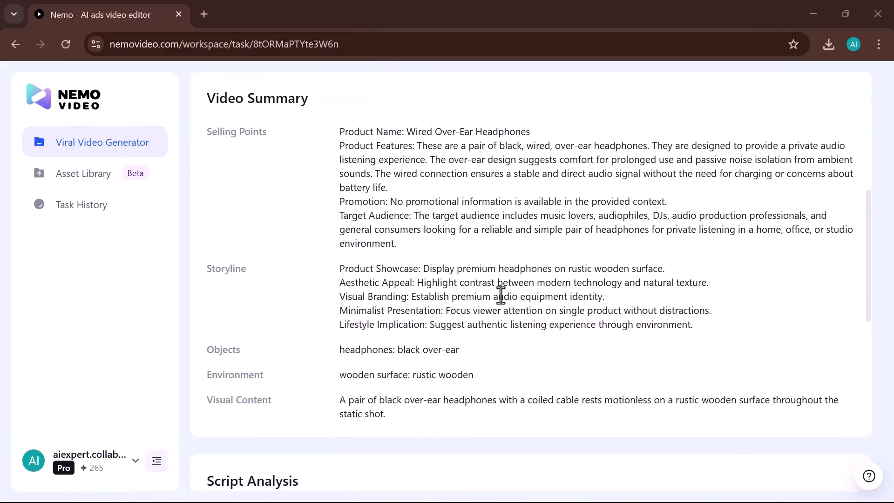
pyautogui.scroll(-9, 500, 296)
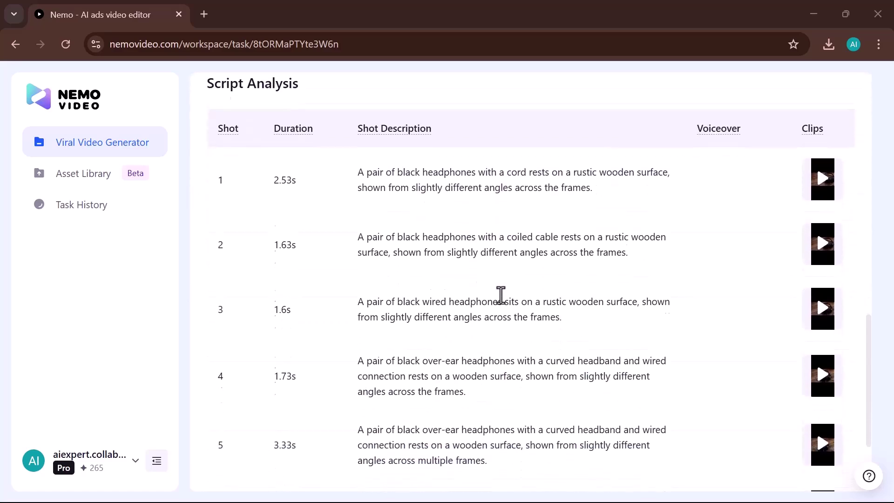
pyautogui.scroll(-1, 501, 295)
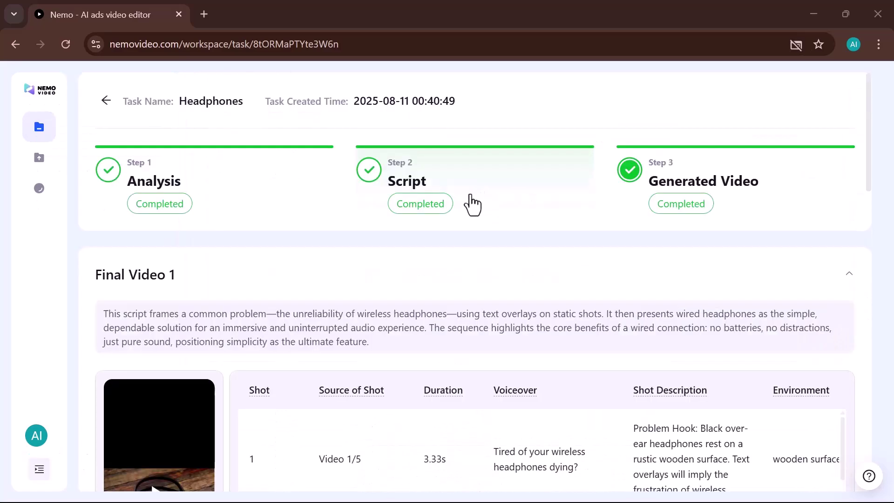
pyautogui.scroll(-5, 471, 203)
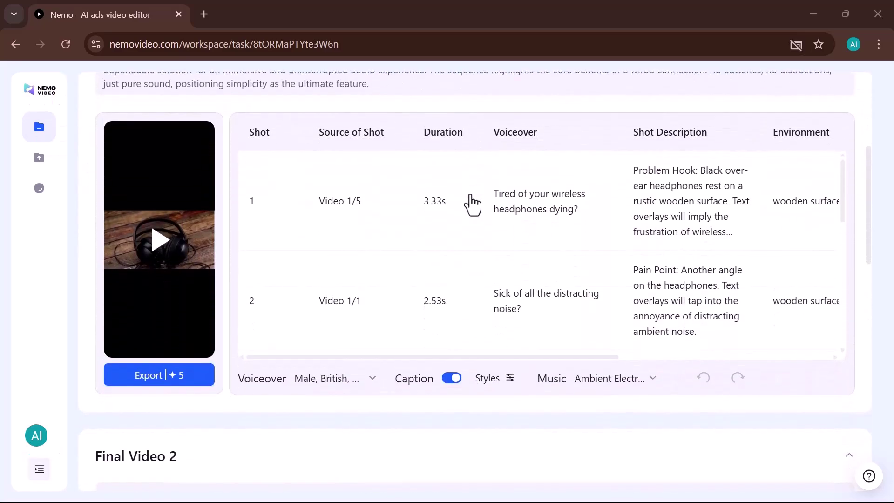
pyautogui.scroll(-5, 471, 204)
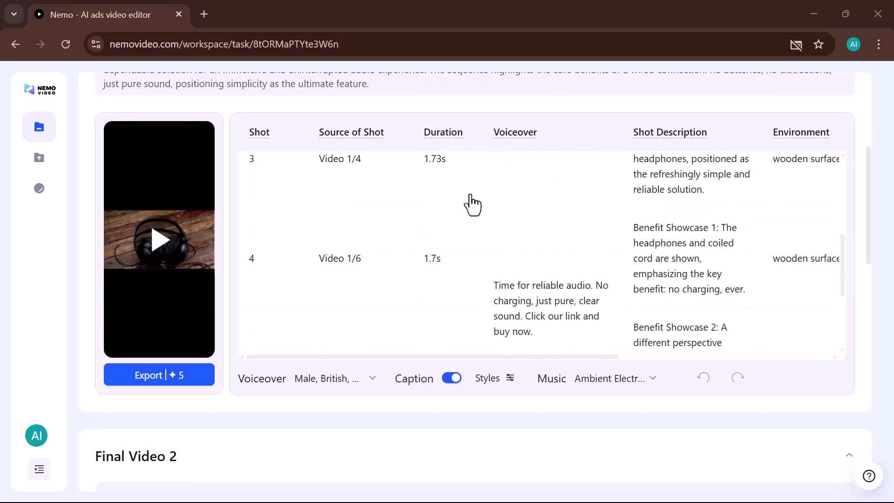
pyautogui.scroll(-8, 441, 411)
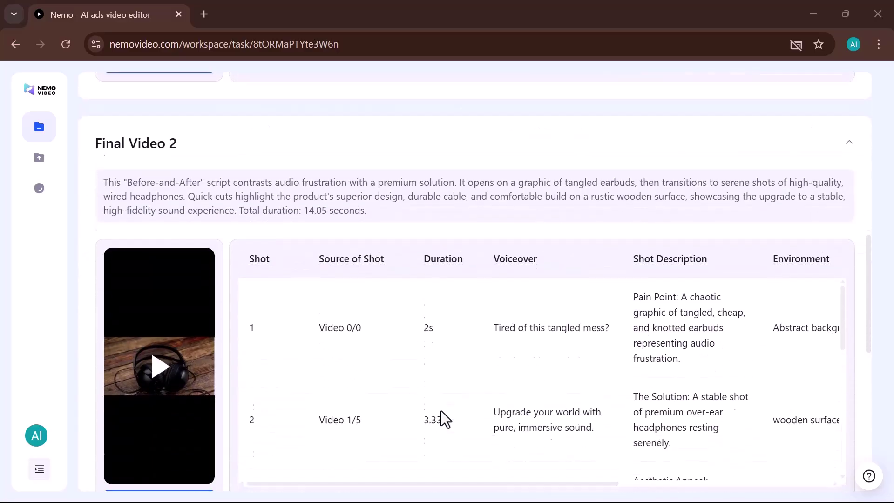
pyautogui.scroll(-5, 440, 411)
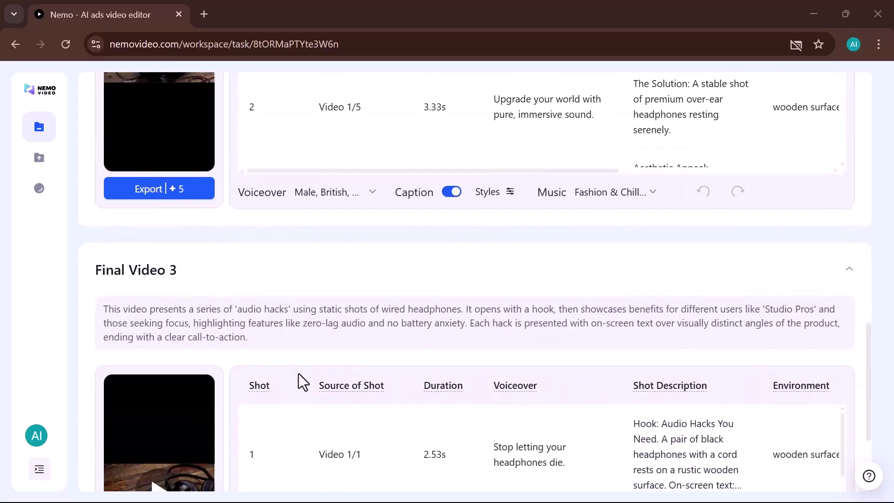
pyautogui.scroll(-3, 395, 443)
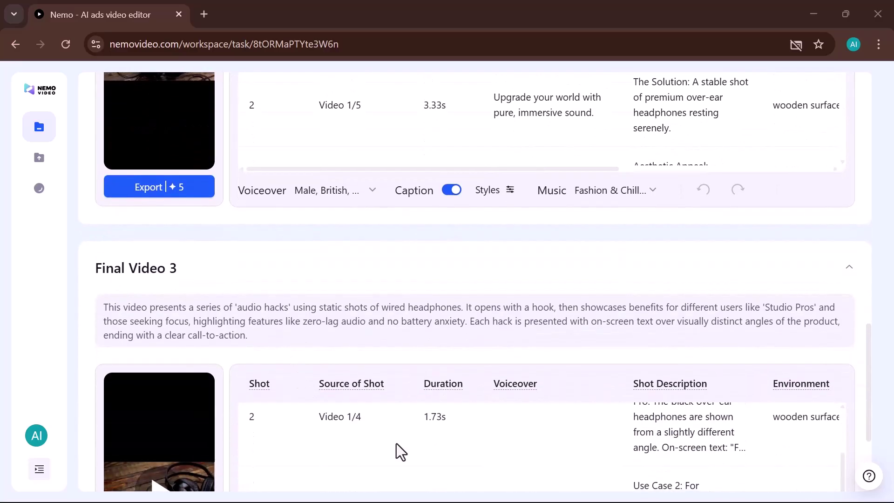
pyautogui.scroll(-4, 179, 430)
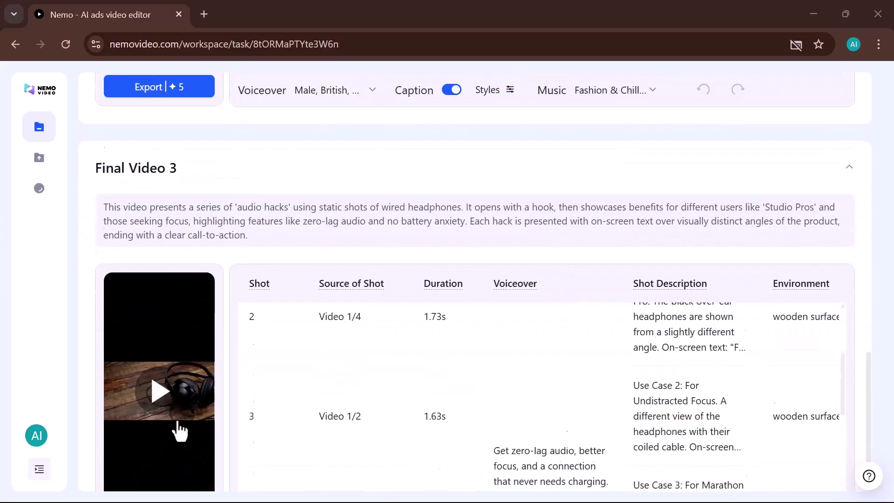
pyautogui.scroll(12, 179, 431)
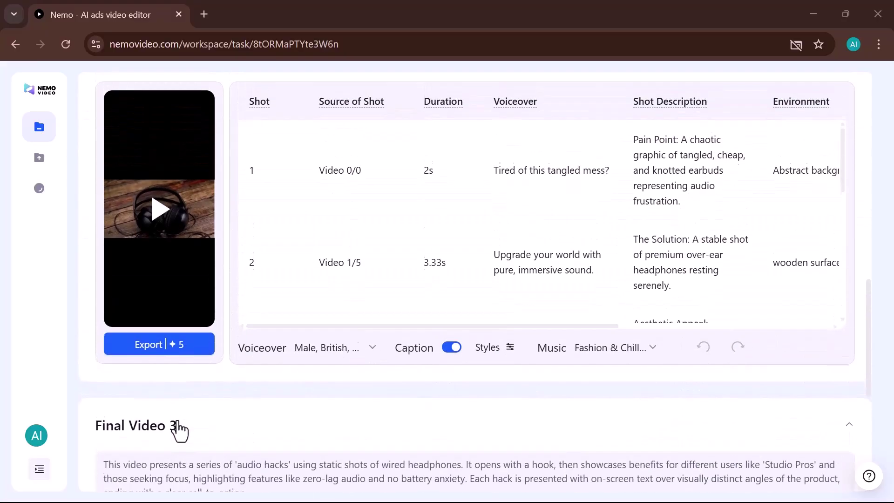
pyautogui.scroll(12, 179, 431)
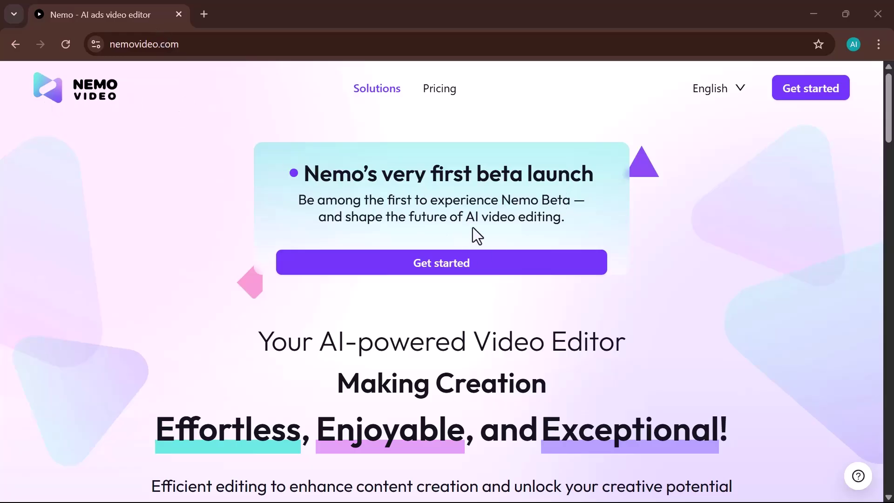
pyautogui.scroll(-3, 473, 227)
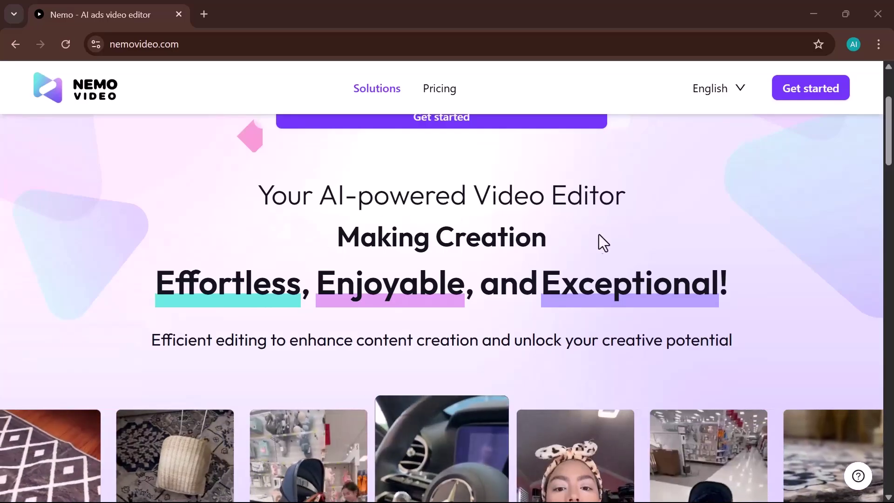
pyautogui.scroll(-1, 518, 311)
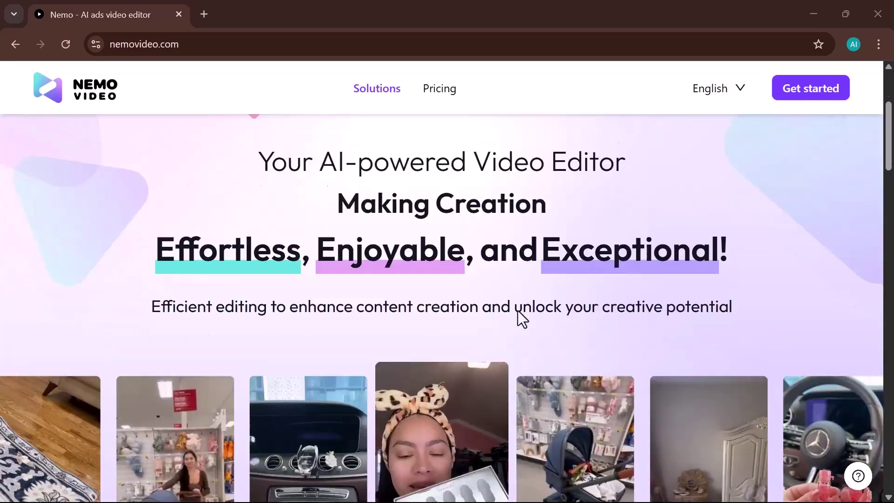
pyautogui.scroll(-2, 518, 311)
pyautogui.scroll(-1, 518, 311)
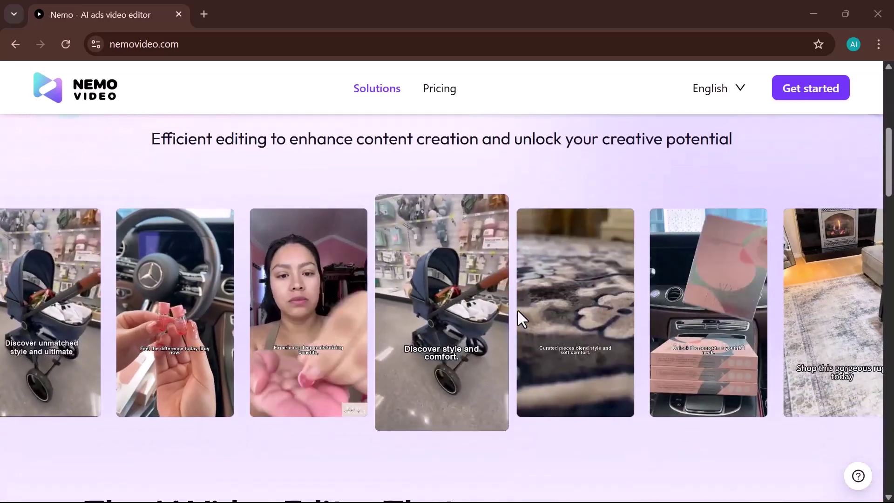
pyautogui.scroll(-1, 523, 353)
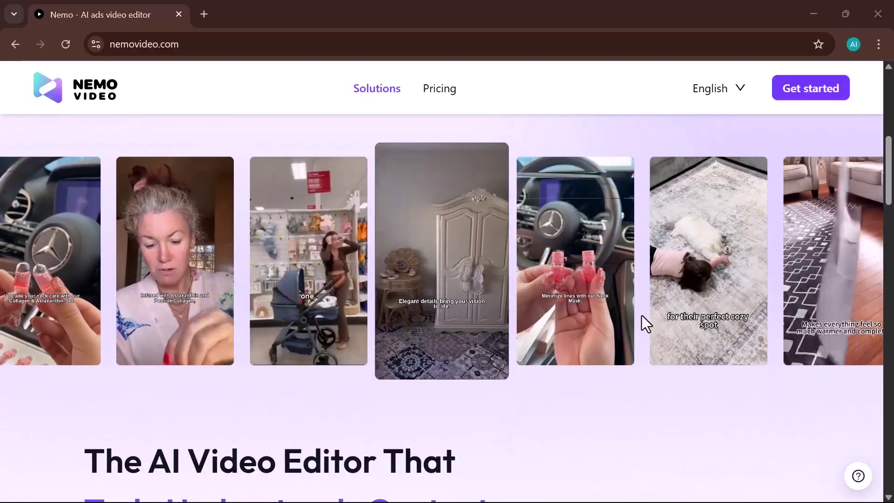
pyautogui.scroll(-3, 642, 315)
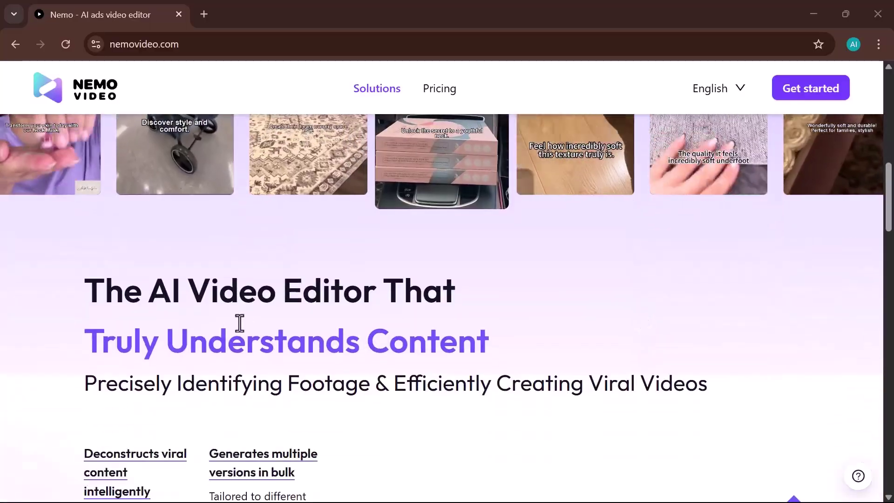
pyautogui.scroll(-3, 285, 371)
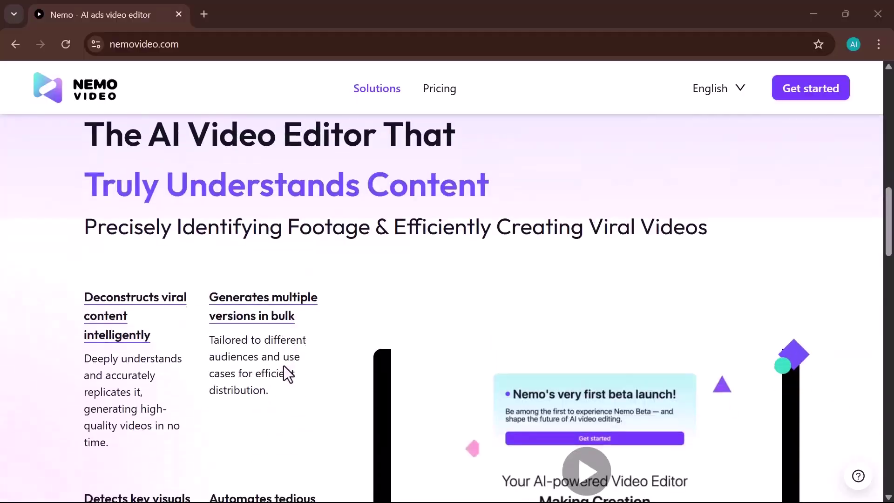